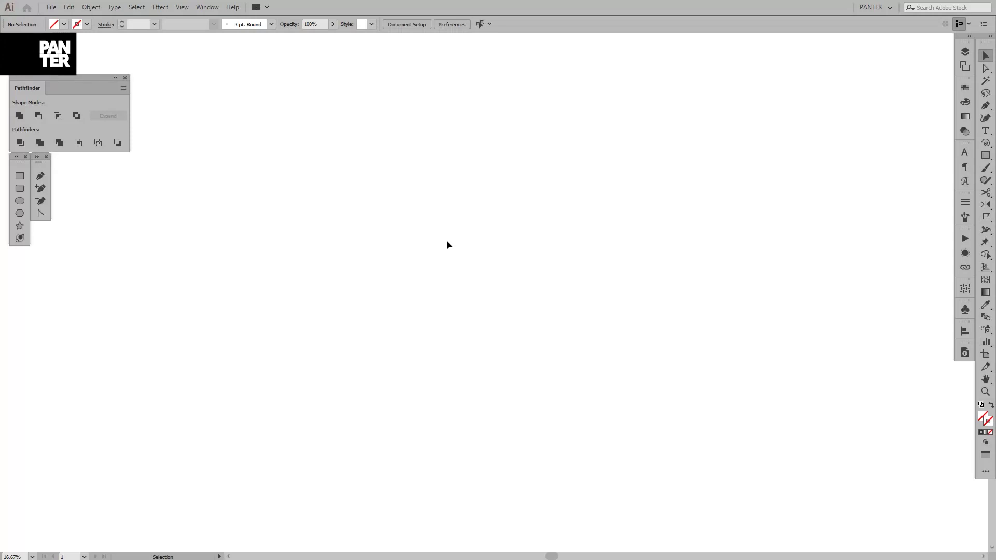
# Step: Set the fill colour to dark grey #333333 (RGB 51/51/51) and close the Color panel
pyautogui.click(983, 416)
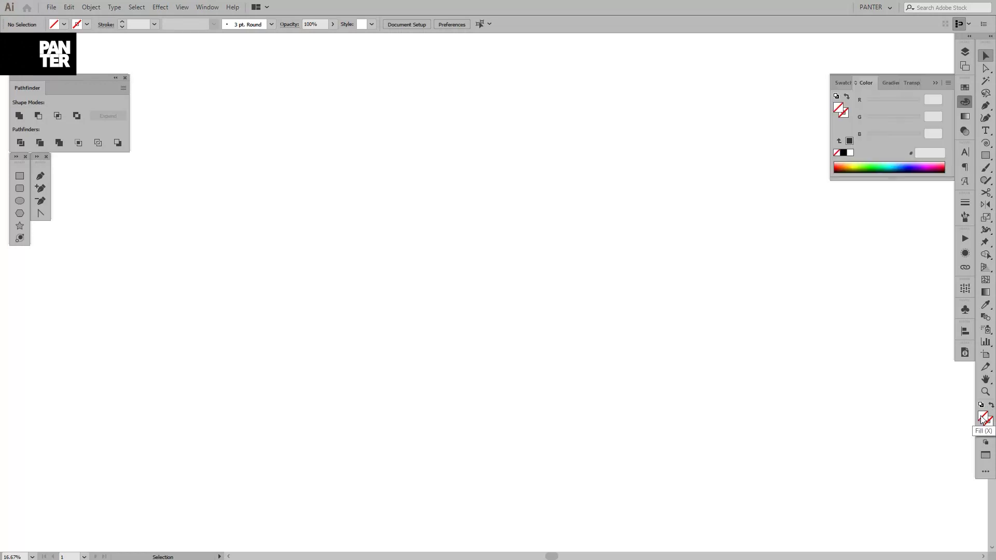
pyautogui.click(849, 141)
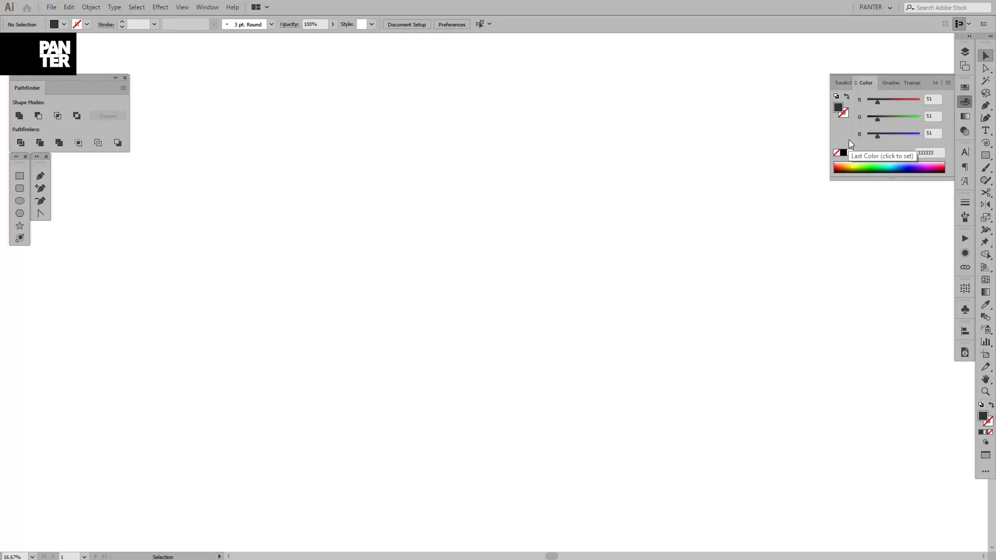
pyautogui.click(936, 83)
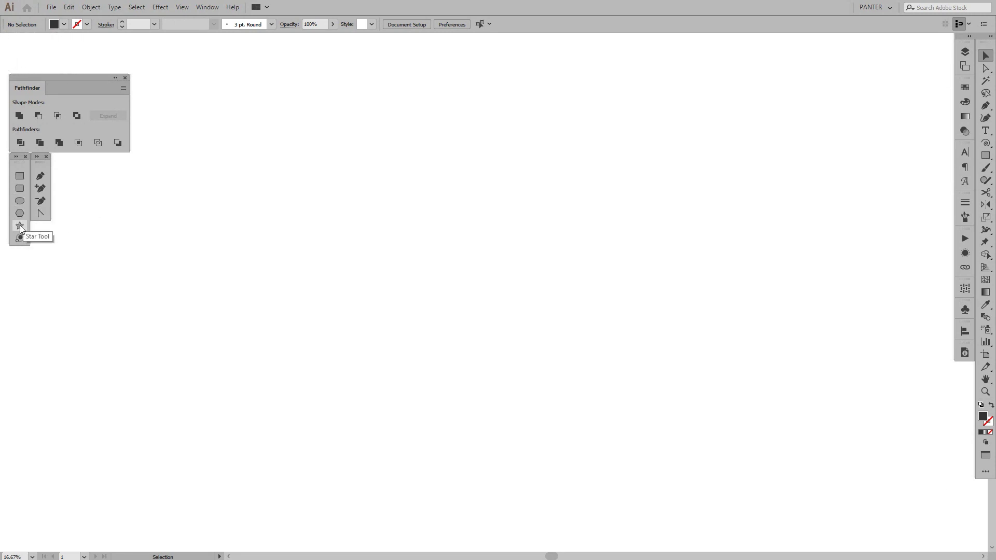
# Step: Draw a 322 px dark grey circle and copy it far right, shrunk to 66 px
pyautogui.click(988, 156)
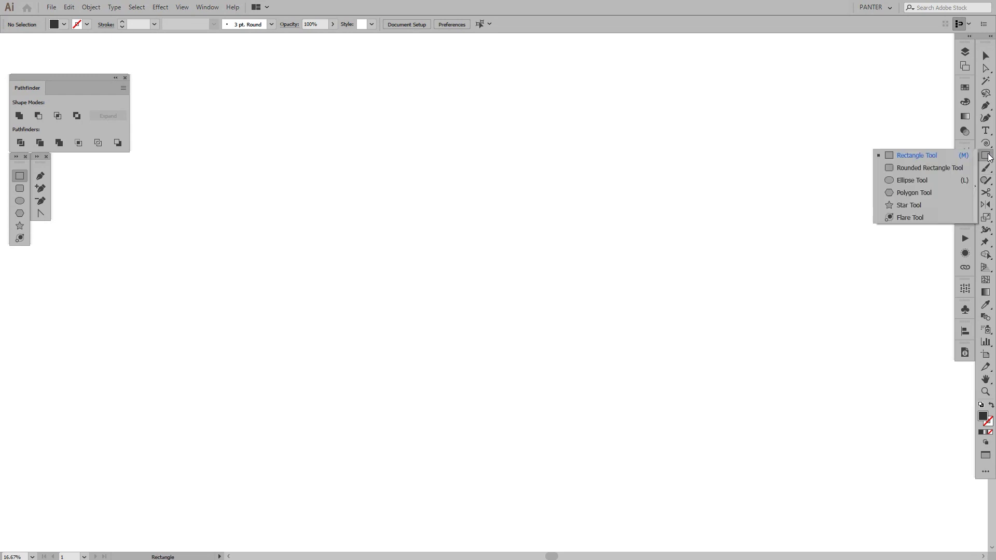
pyautogui.click(909, 181)
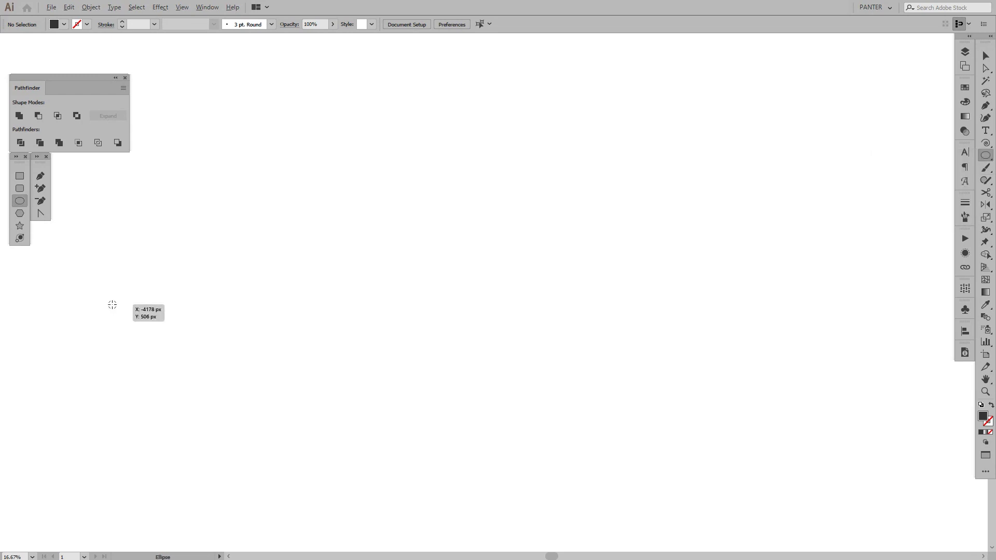
pyautogui.moveTo(112, 305); pyautogui.dragTo(129, 285)
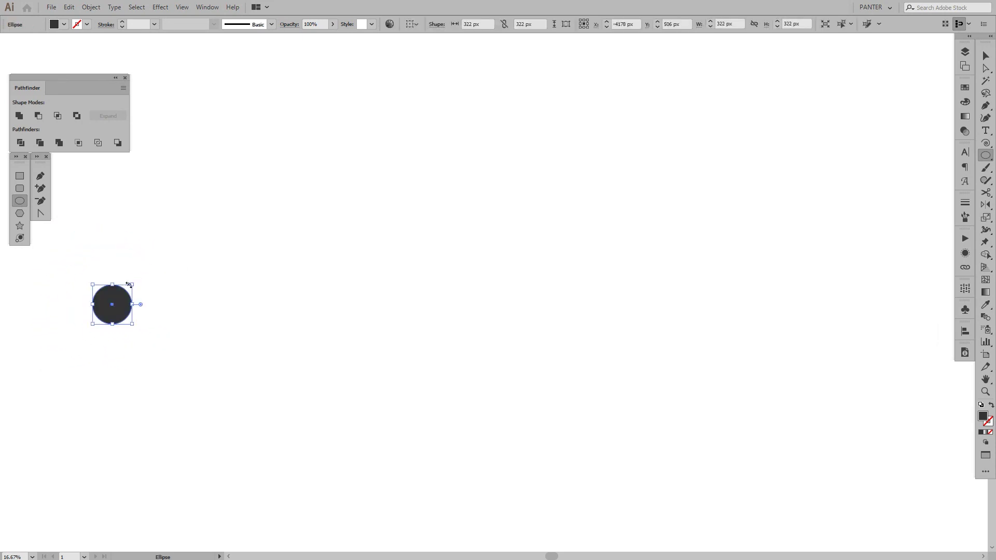
pyautogui.press('v')
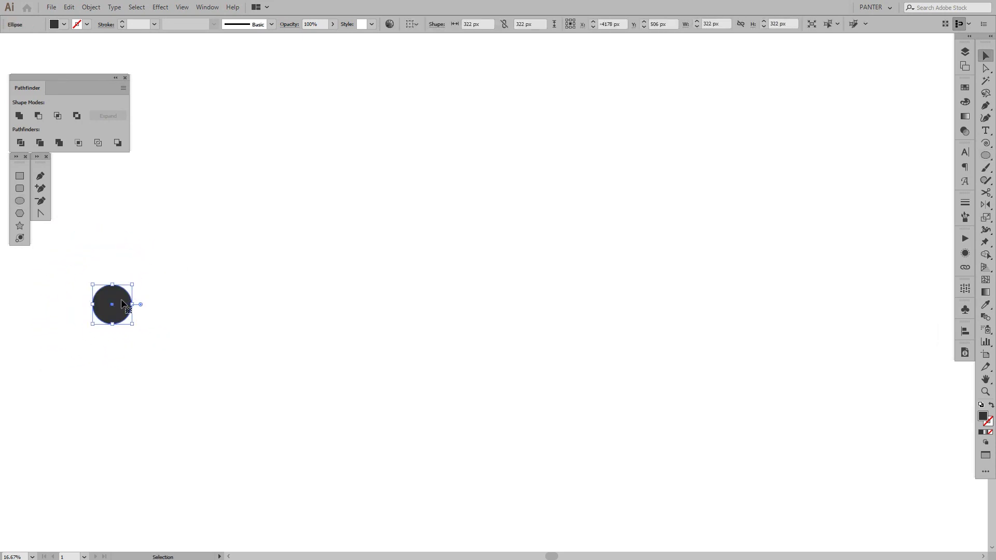
pyautogui.moveTo(123, 303); pyautogui.dragTo(547, 306)
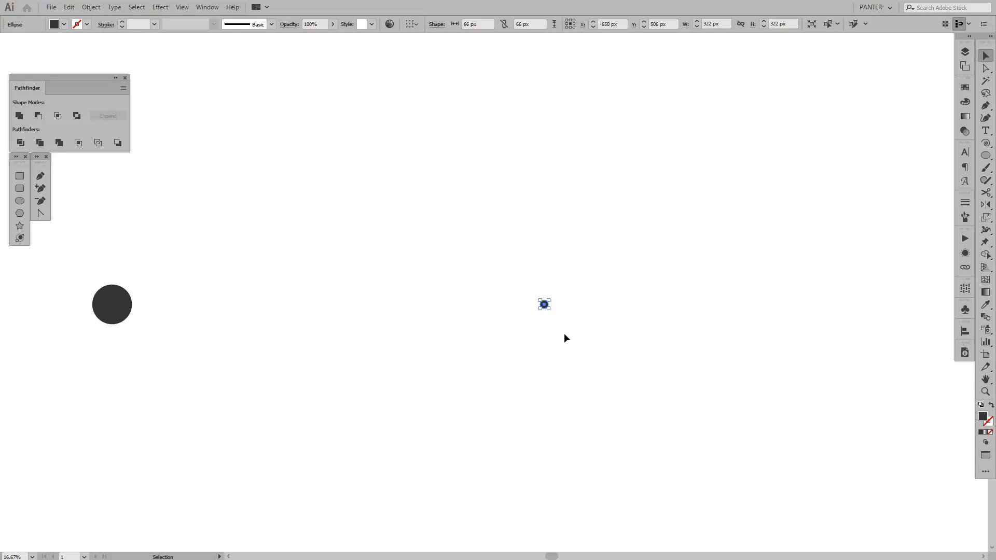
# Step: Blend the large and small circles into a row of shrinking dots with Object > Blend > Make
pyautogui.hscroll(-5, 425, 336)
pyautogui.click(435, 320)
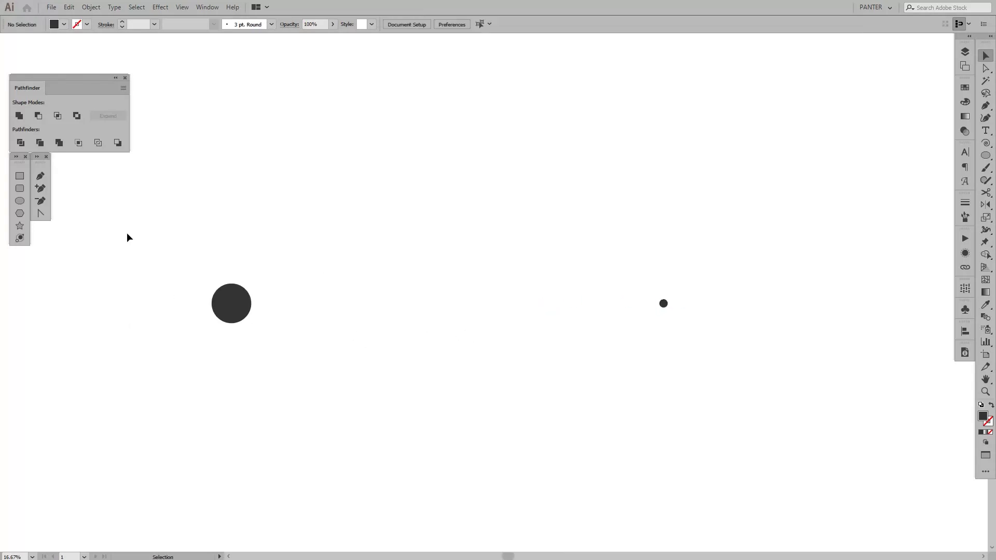
pyautogui.moveTo(128, 237); pyautogui.dragTo(707, 346)
pyautogui.hscroll(-2, 674, 335)
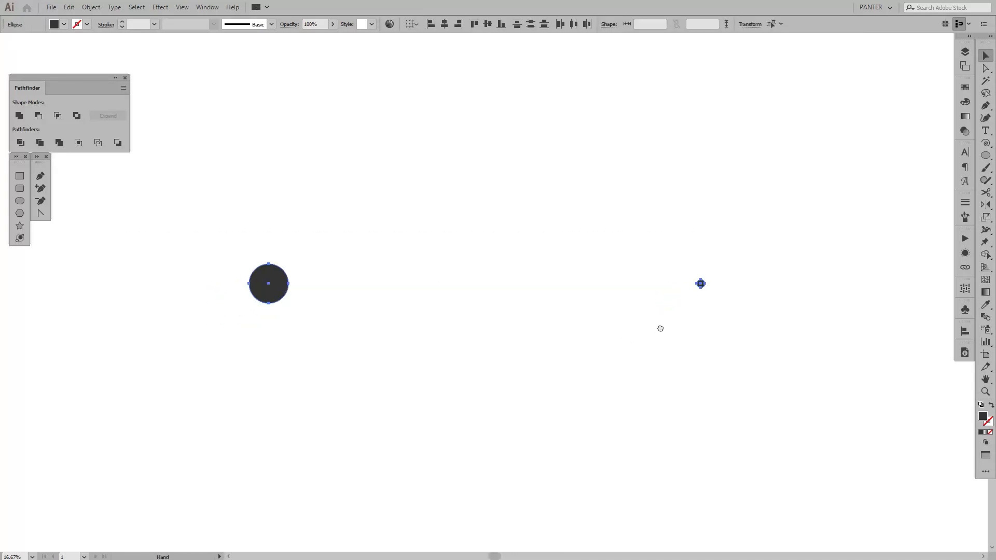
pyautogui.click(91, 8)
pyautogui.moveTo(119, 279)
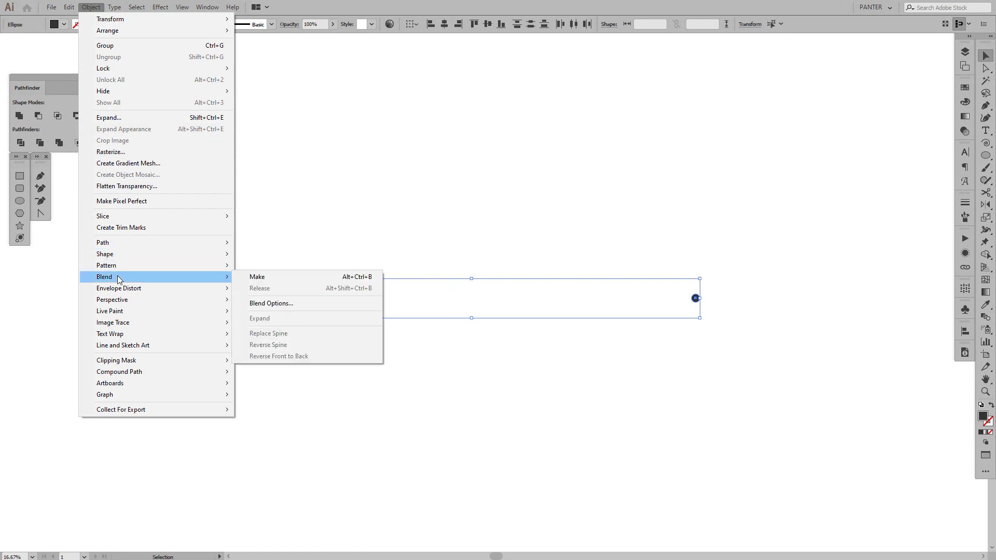
pyautogui.click(264, 281)
pyautogui.click(602, 363)
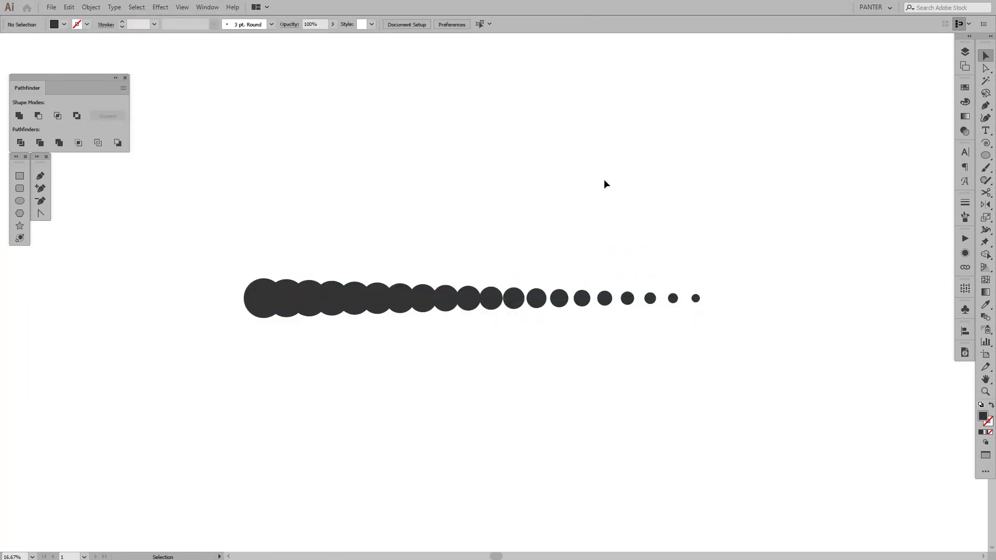
# Step: Draw a large 3758 px circle above the dot row
pyautogui.scroll(-1, 604, 178)
pyautogui.moveTo(600, 153); pyautogui.dragTo(585, 299)
pyautogui.scroll(2, 604, 296)
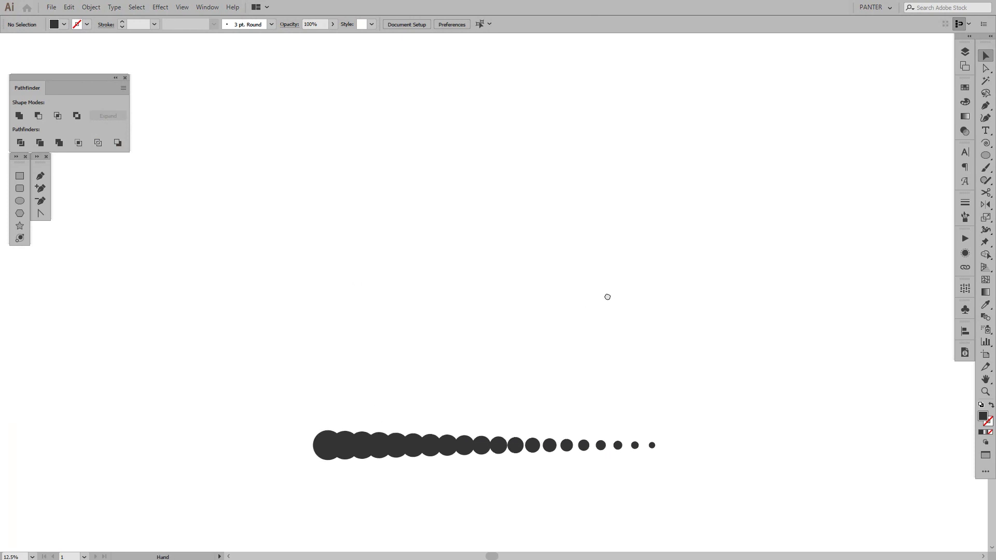
pyautogui.click(19, 201)
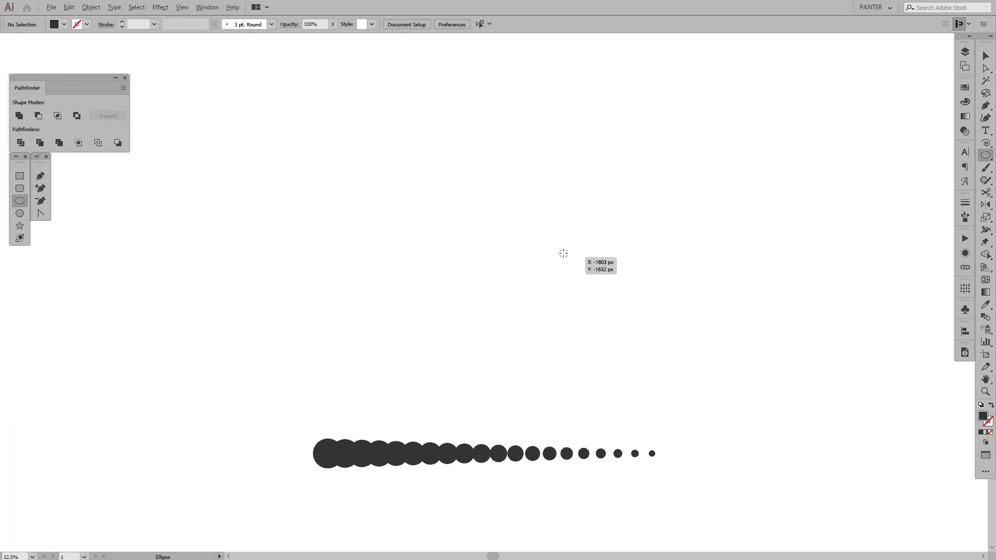
pyautogui.moveTo(489, 220); pyautogui.dragTo(662, 392)
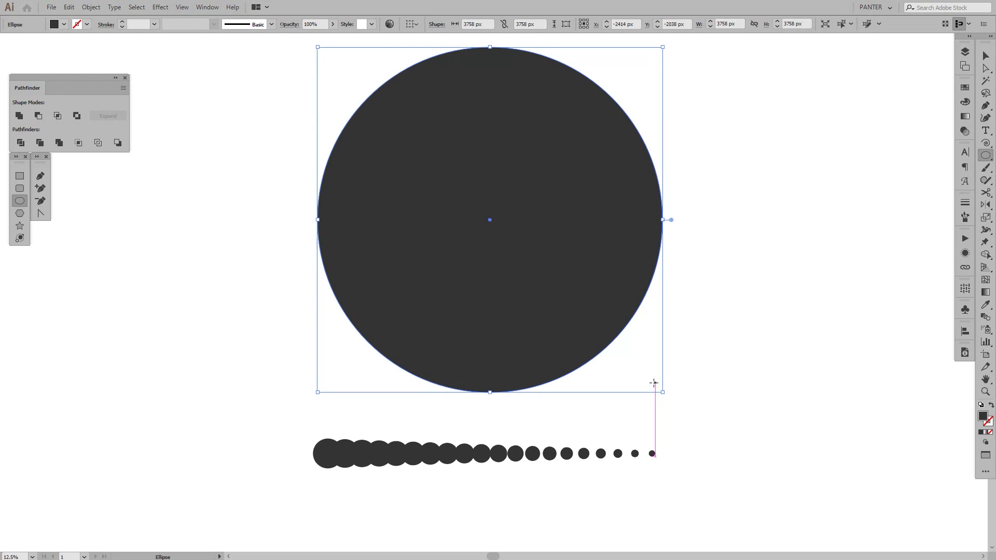
pyautogui.press('v')
# Step: Swap fill and stroke with Shift+X so the large circle becomes an unfilled outline
pyautogui.press('shift')
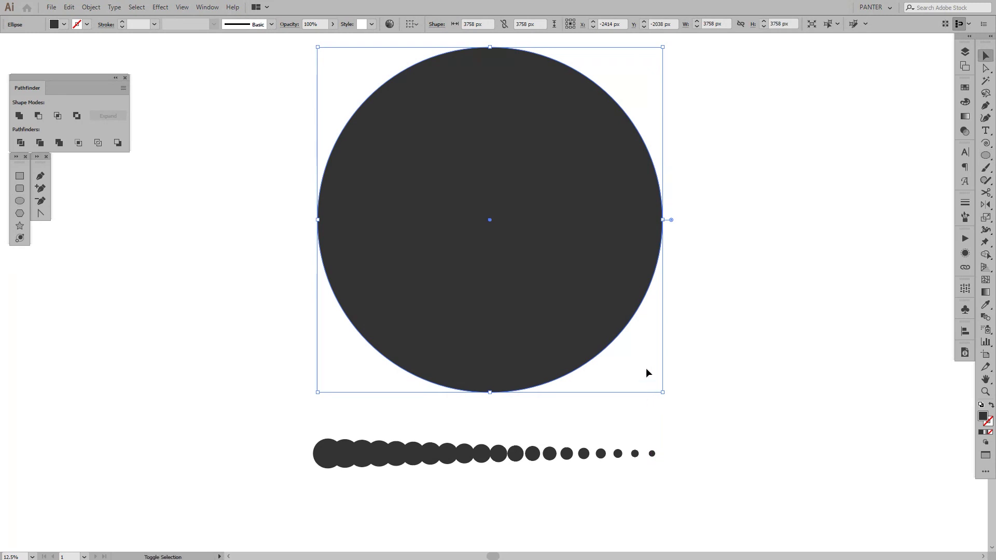
pyautogui.hotkey('shift', 'x')
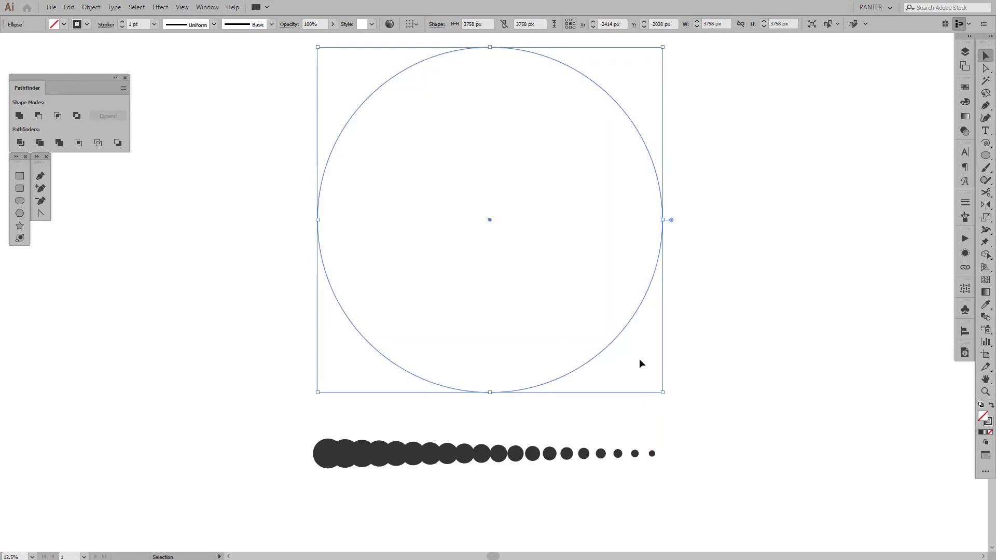
pyautogui.click(987, 420)
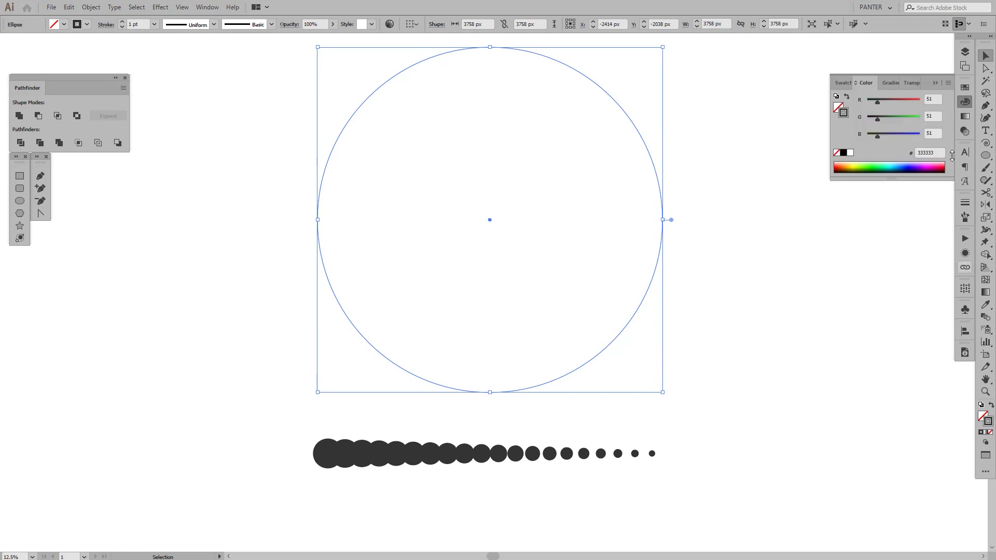
pyautogui.scroll(1, 517, 196)
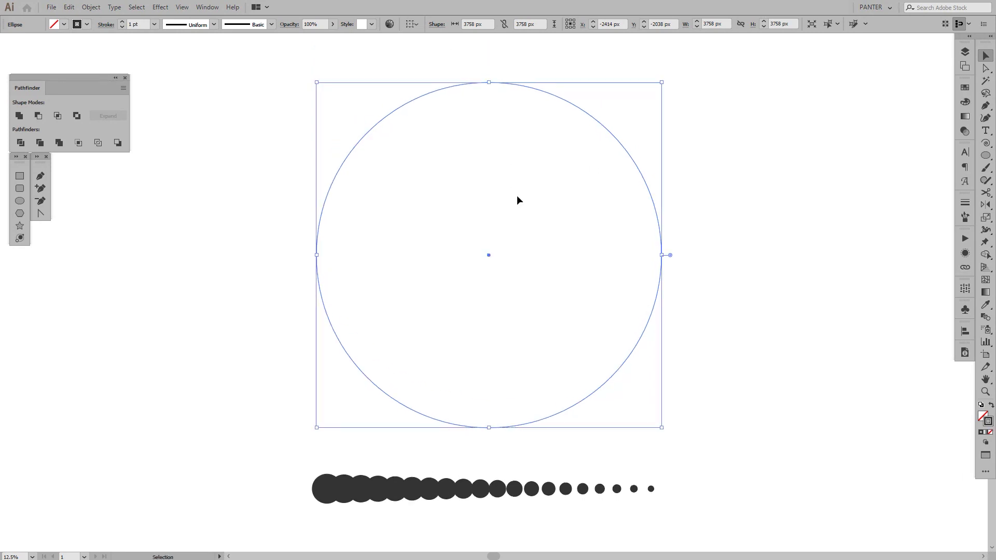
pyautogui.press('a')
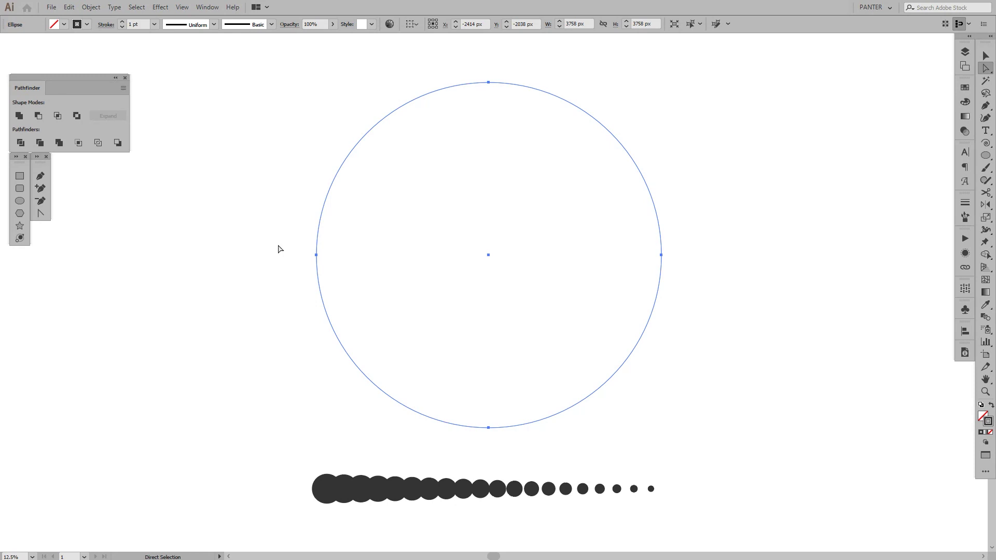
# Step: Delete the circle's left and bottom anchors and enlarge the remaining quarter arc to 3669 px
pyautogui.moveTo(239, 199); pyautogui.dragTo(516, 446)
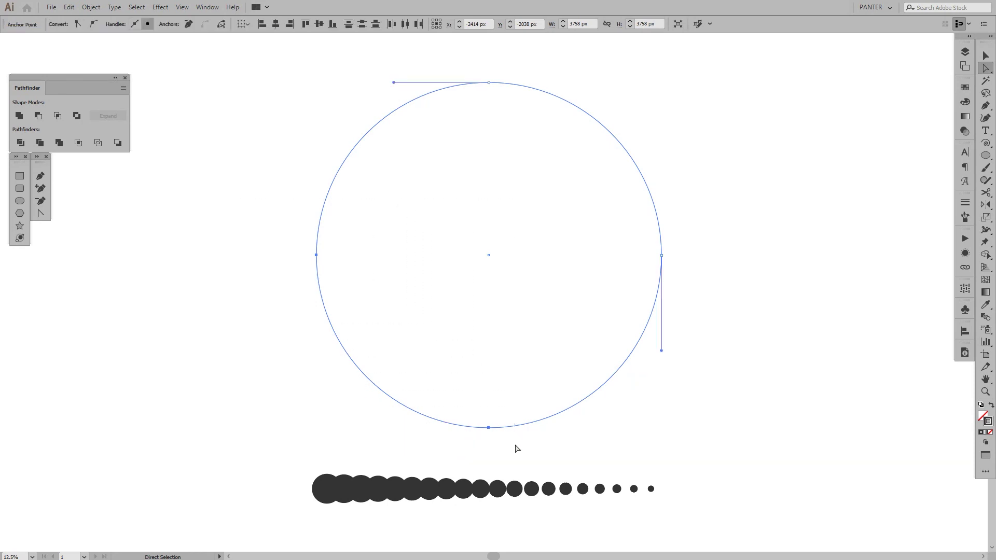
pyautogui.press('Delete')
pyautogui.press('v')
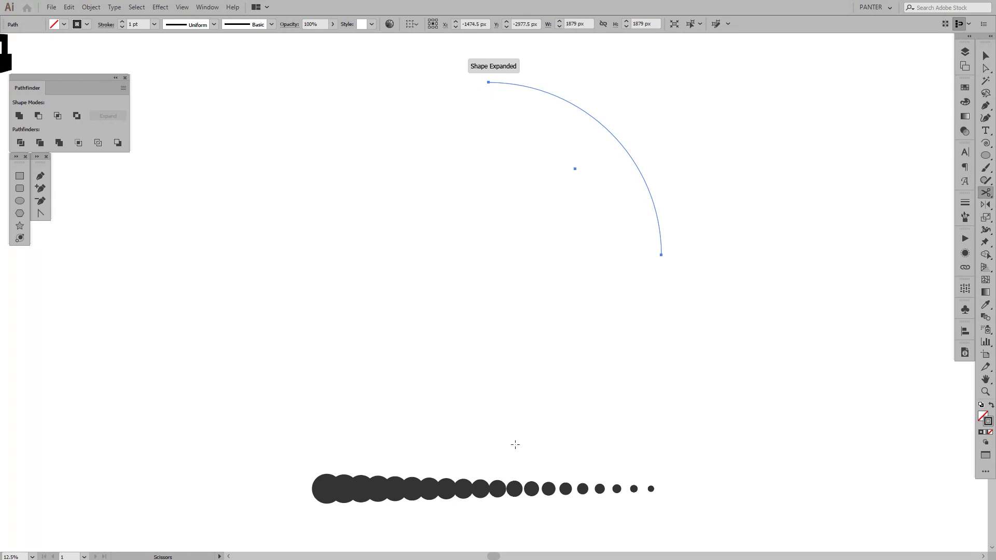
pyautogui.moveTo(487, 254); pyautogui.dragTo(323, 420)
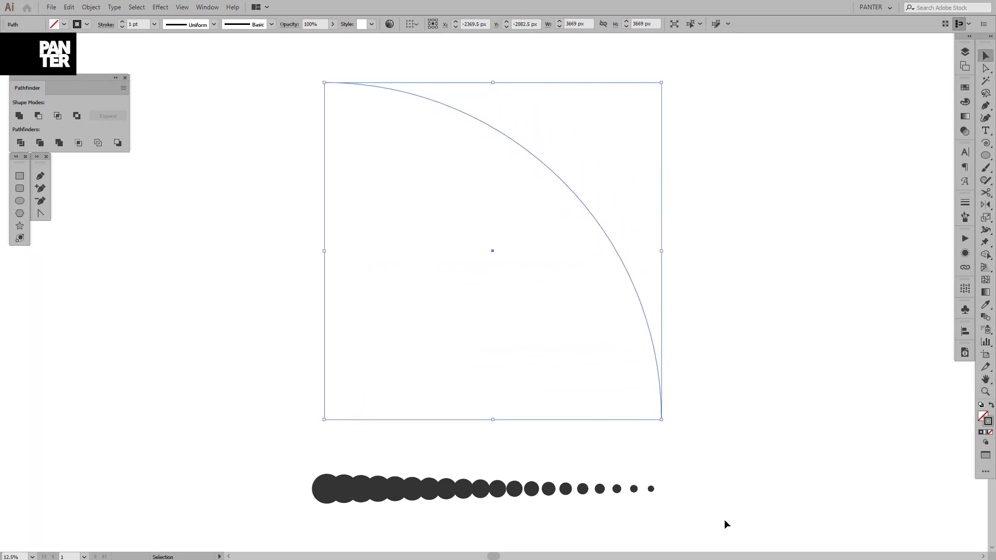
pyautogui.moveTo(725, 519); pyautogui.dragTo(456, 185)
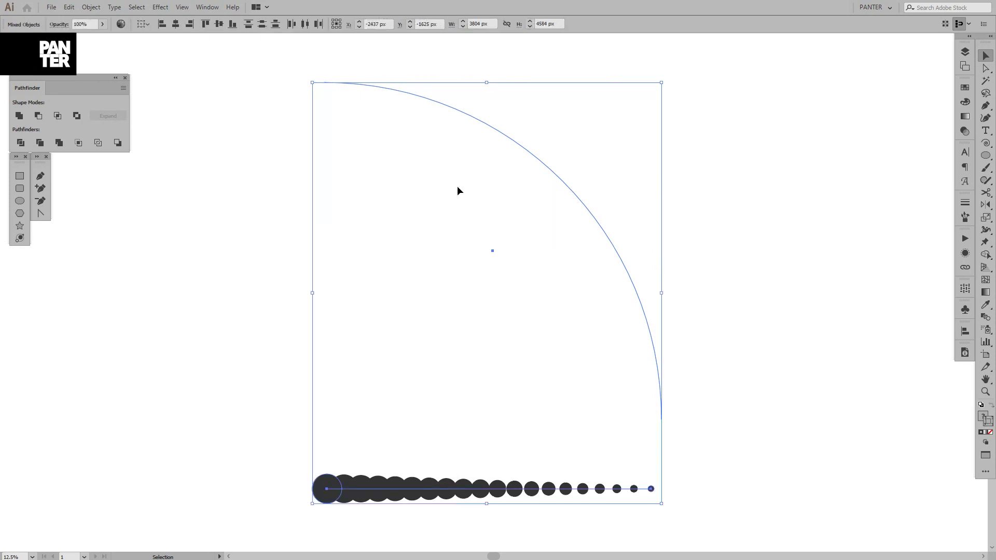
# Step: Replace the dot blend's spine with the quarter arc via Object > Blend > Replace Spine
pyautogui.click(92, 8)
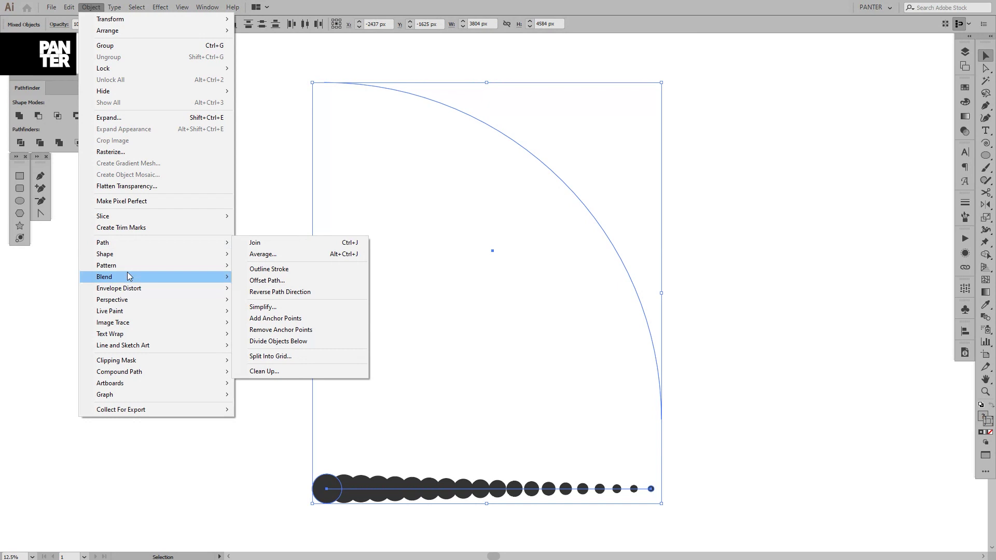
pyautogui.moveTo(127, 274)
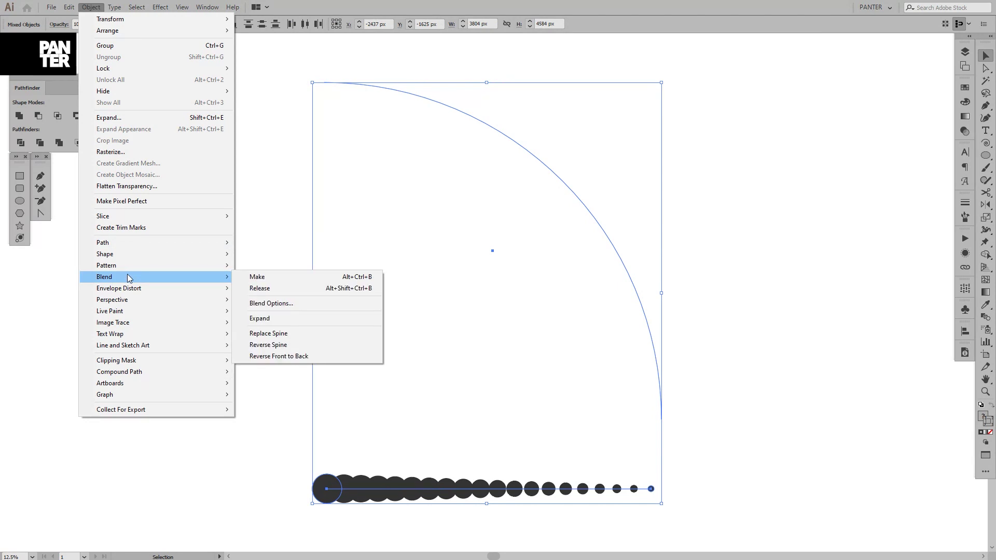
pyautogui.click(300, 334)
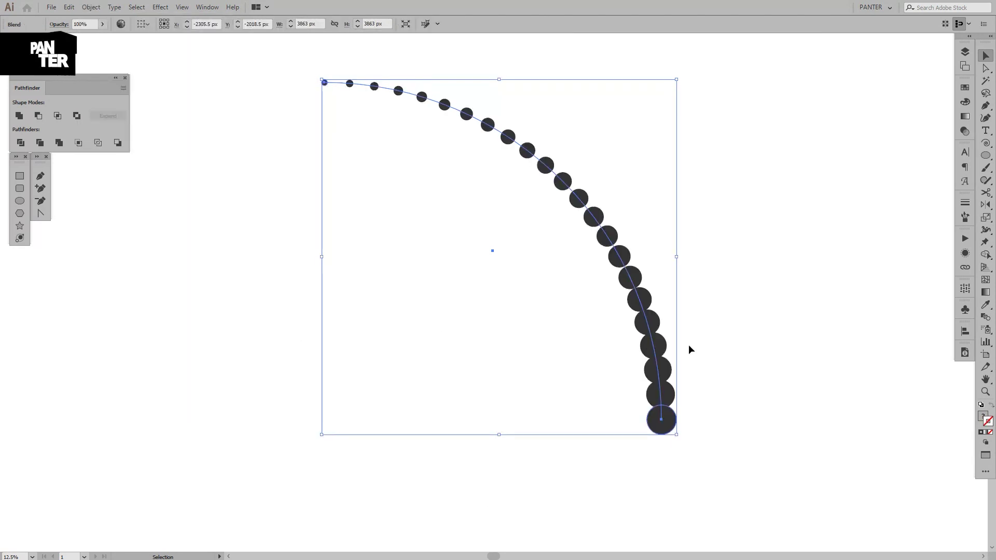
pyautogui.moveTo(764, 295); pyautogui.dragTo(768, 314)
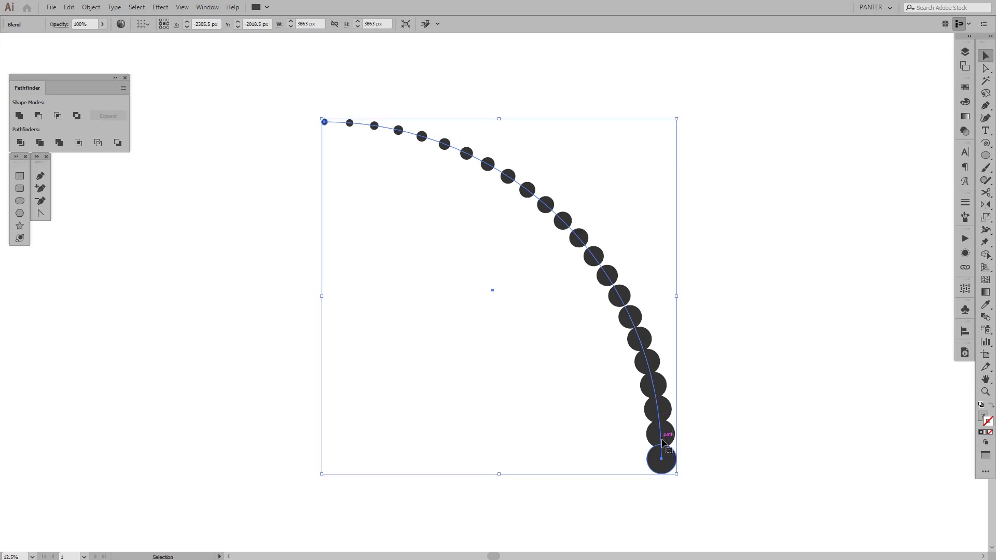
# Step: Set the blend spacing to Specified Steps with 15 steps, using Preview
pyautogui.doubleClick(986, 318)
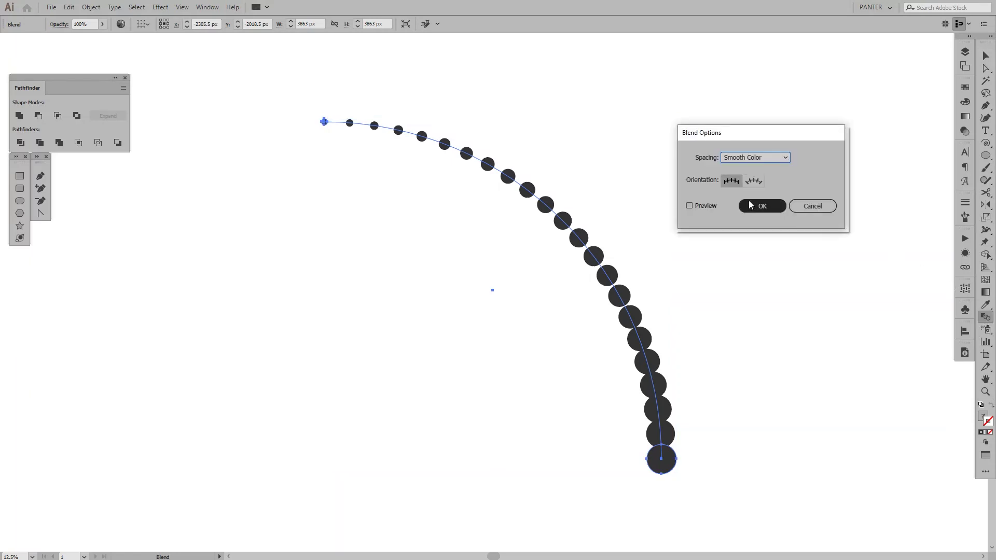
pyautogui.click(707, 206)
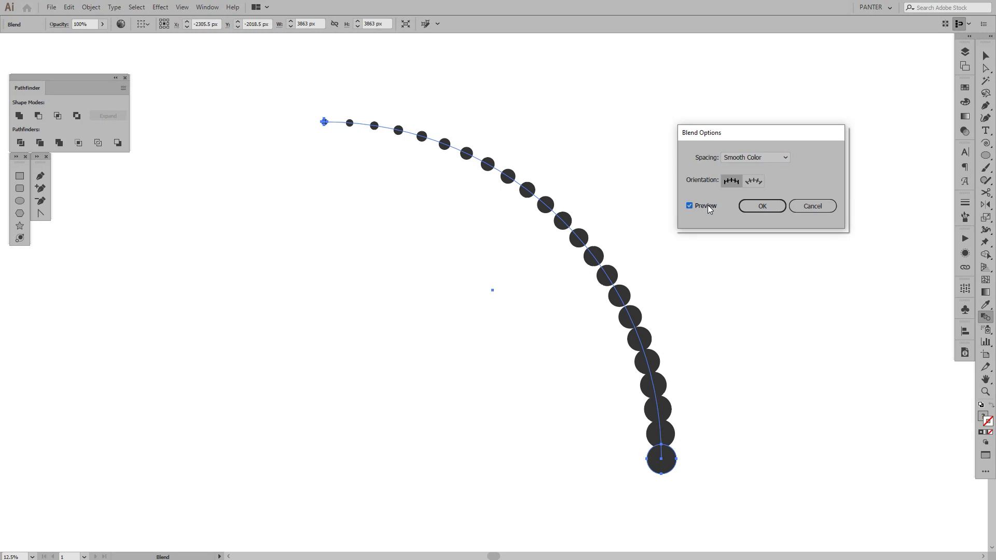
pyautogui.click(760, 156)
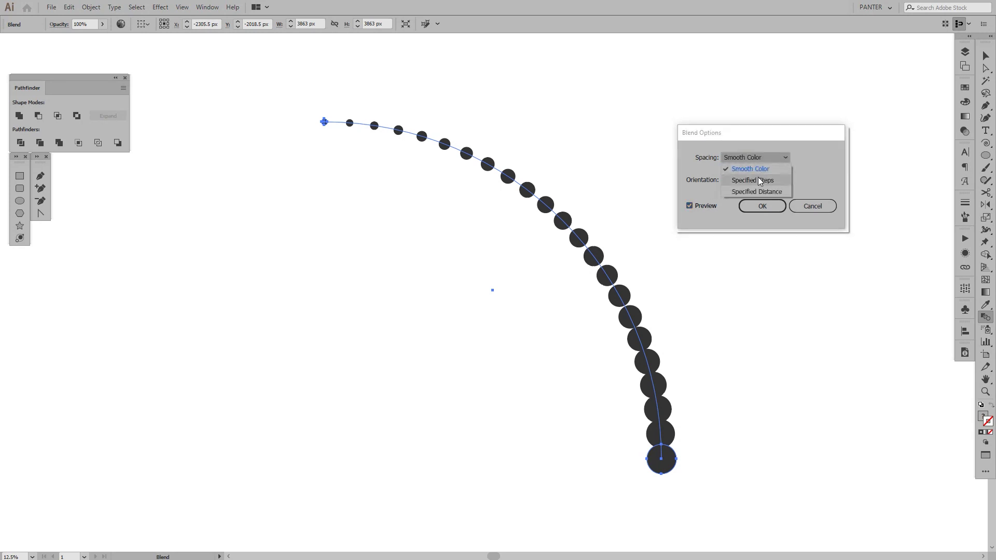
pyautogui.click(761, 179)
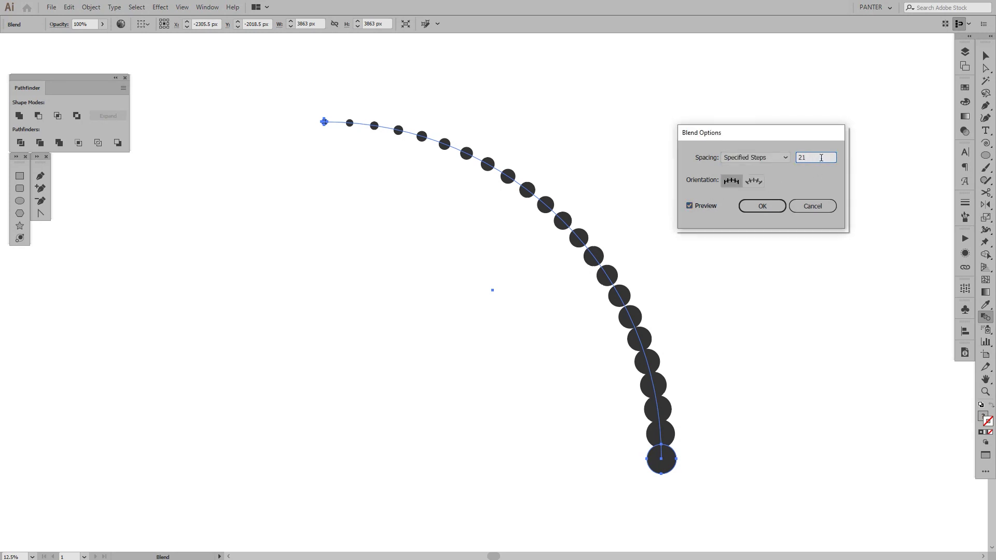
pyautogui.press('Down')
pyautogui.press('Down')
pyautogui.press('Down')
pyautogui.press('Down')
pyautogui.press('Down')
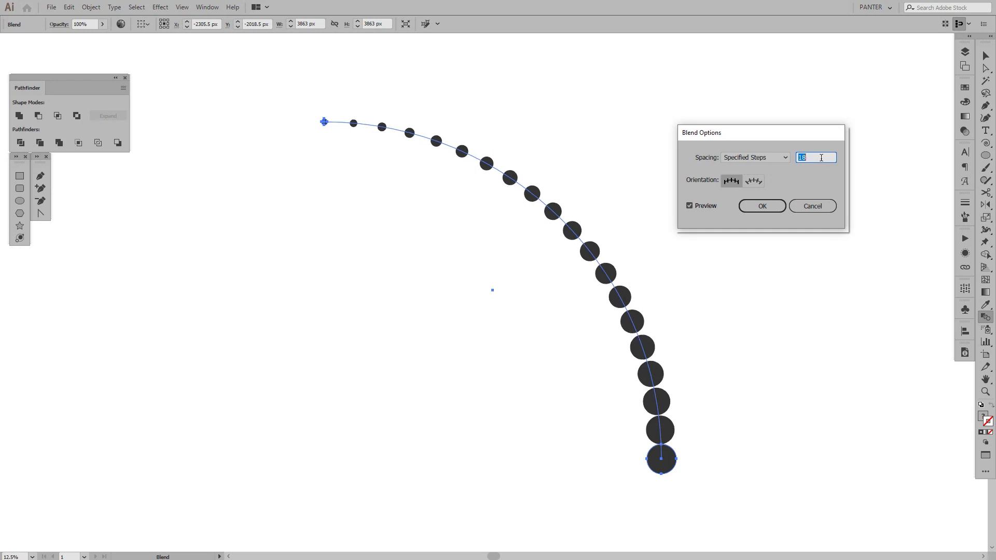
pyautogui.press('Up')
pyautogui.press('Down')
pyautogui.press('Down')
pyautogui.press('Down')
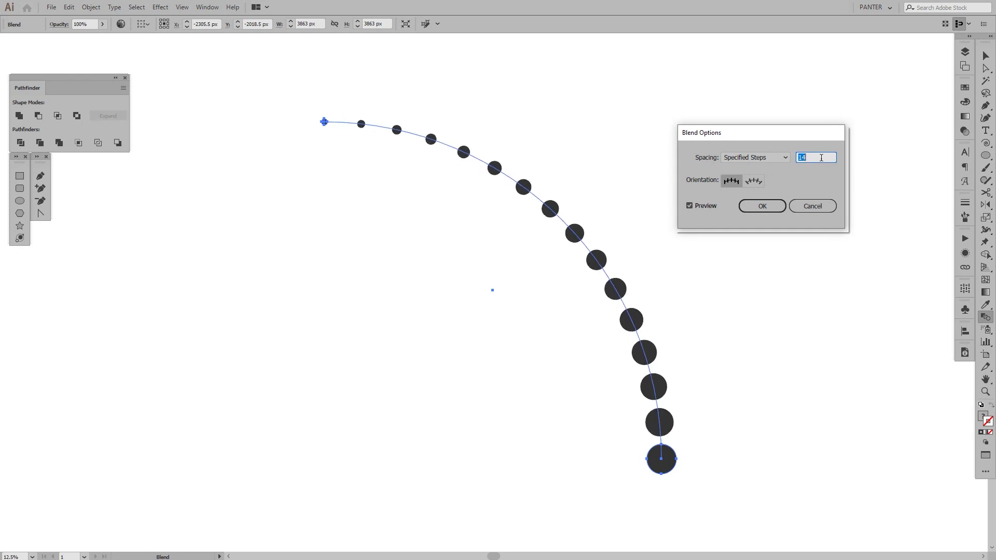
pyautogui.press('Up')
pyautogui.press('Up')
pyautogui.press('Down')
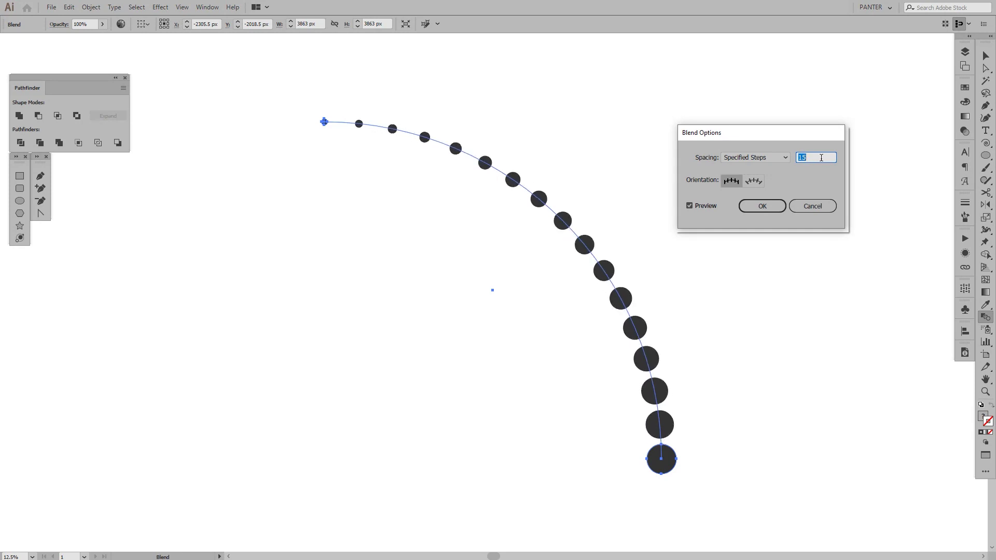
pyautogui.click(762, 206)
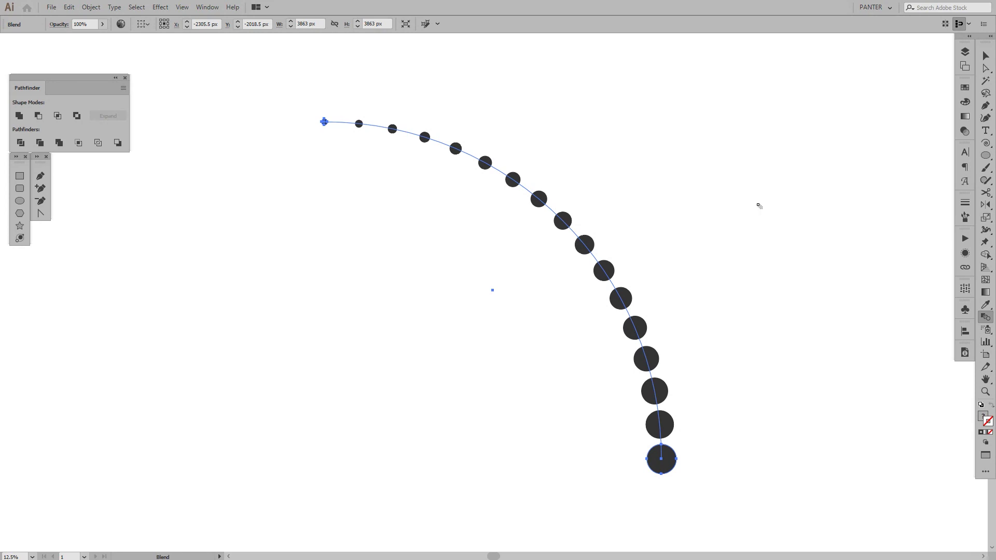
pyautogui.press('v')
pyautogui.moveTo(742, 297); pyautogui.dragTo(753, 293)
# Step: Draw a 3670 px unfilled square with #333333 stroke from the arc's first dot to its last
pyautogui.click(752, 294)
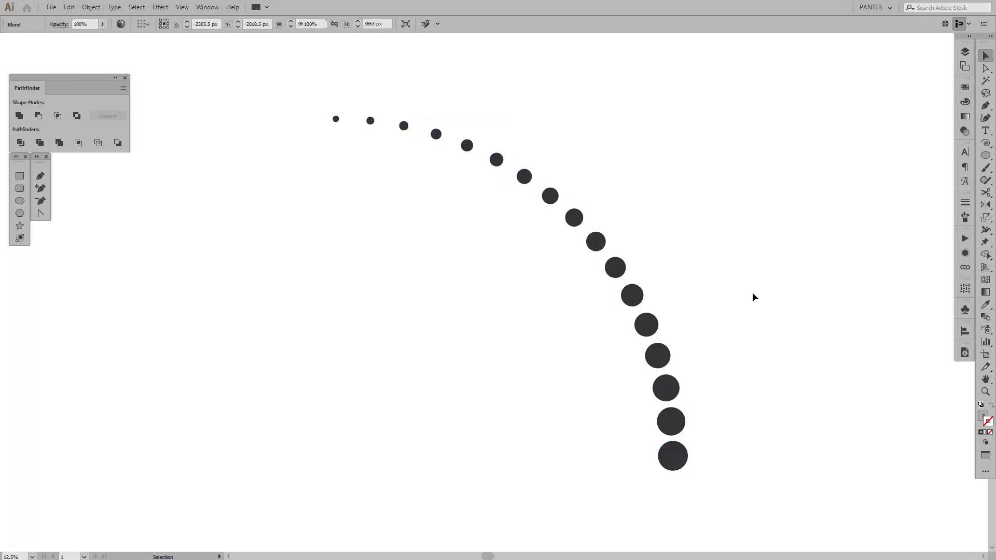
pyautogui.click(20, 177)
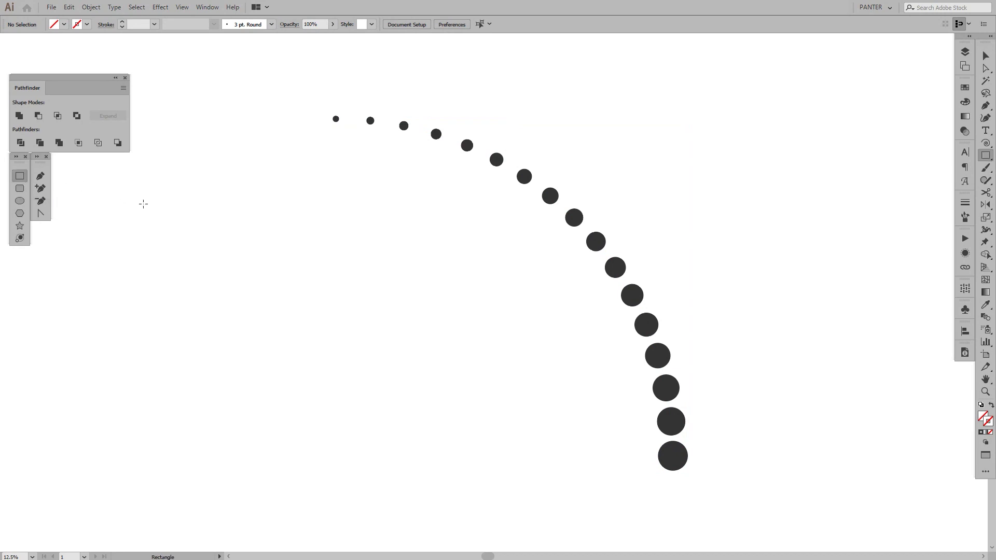
pyautogui.click(981, 432)
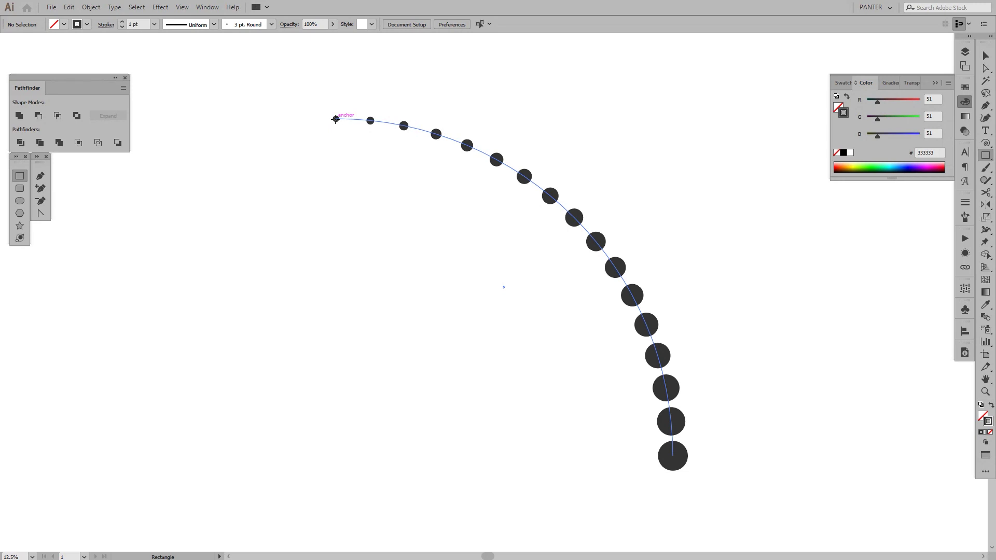
pyautogui.moveTo(335, 119)
pyautogui.mouseDown()
pyautogui.moveTo(504, 247)
pyautogui.moveTo(513, 290)
pyautogui.moveTo(671, 455)
pyautogui.mouseUp()
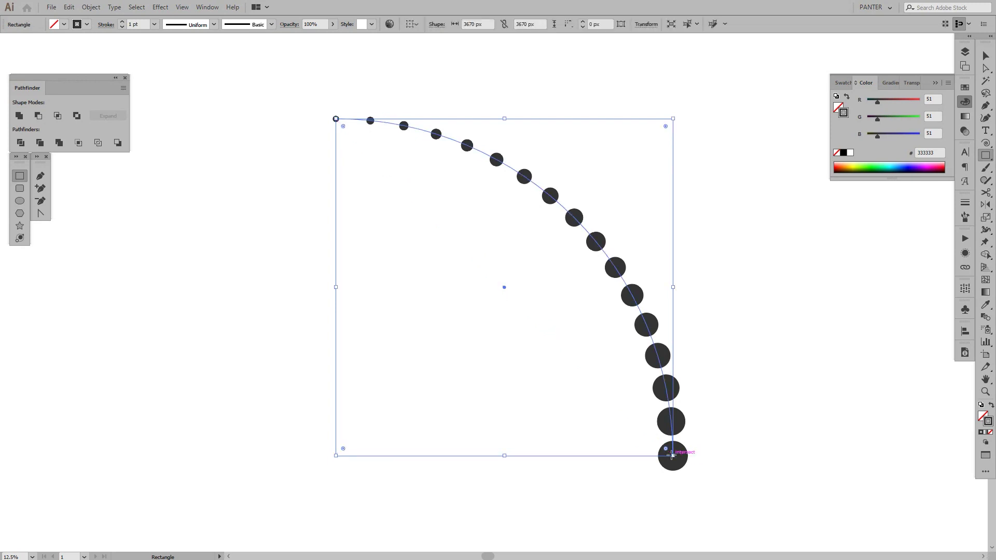
pyautogui.press('v')
pyautogui.click(699, 351)
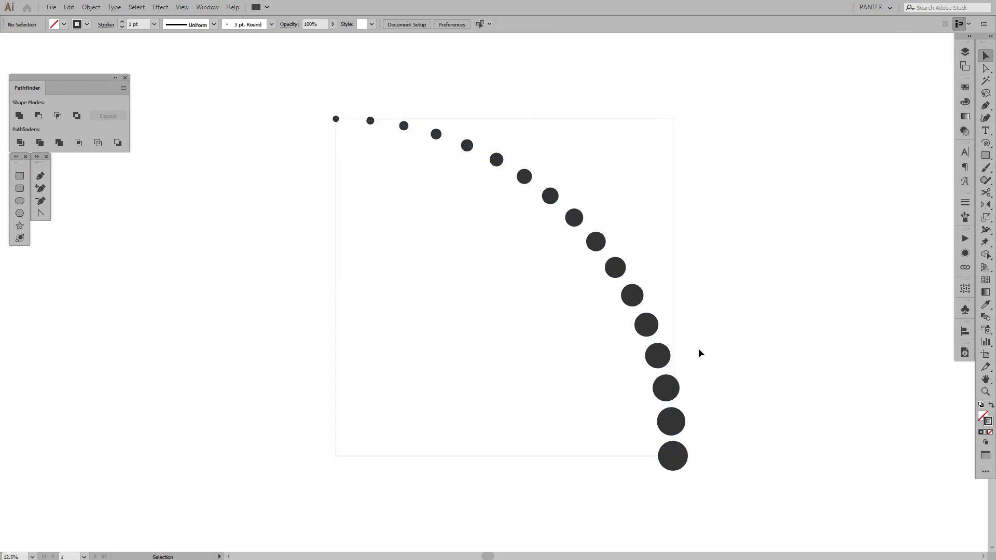
pyautogui.moveTo(698, 351); pyautogui.dragTo(711, 316)
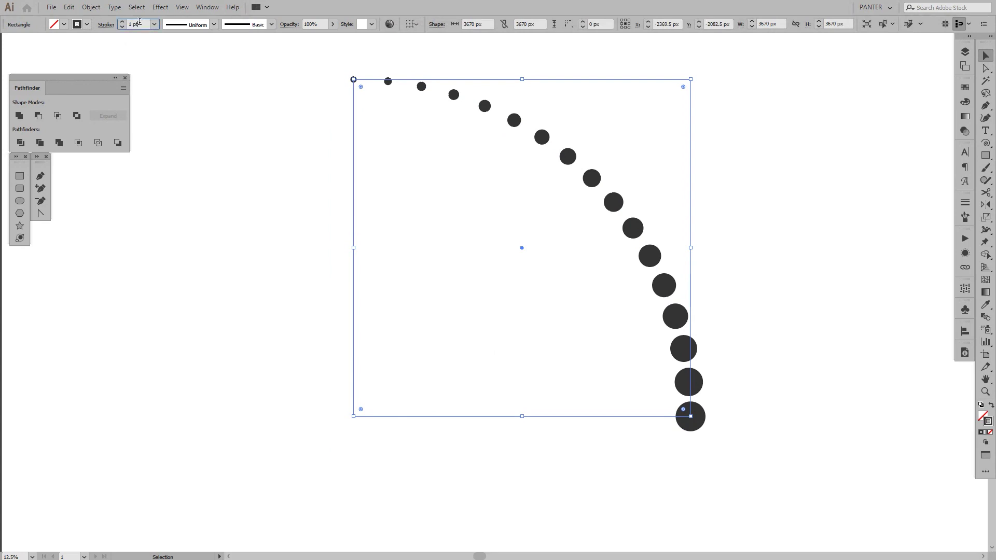
# Step: Give the square a 2 pt stroke and duplicate the dotted arc down and to the left
pyautogui.click(122, 21)
pyautogui.hotkey('ctrl', 'h')
pyautogui.click(613, 203)
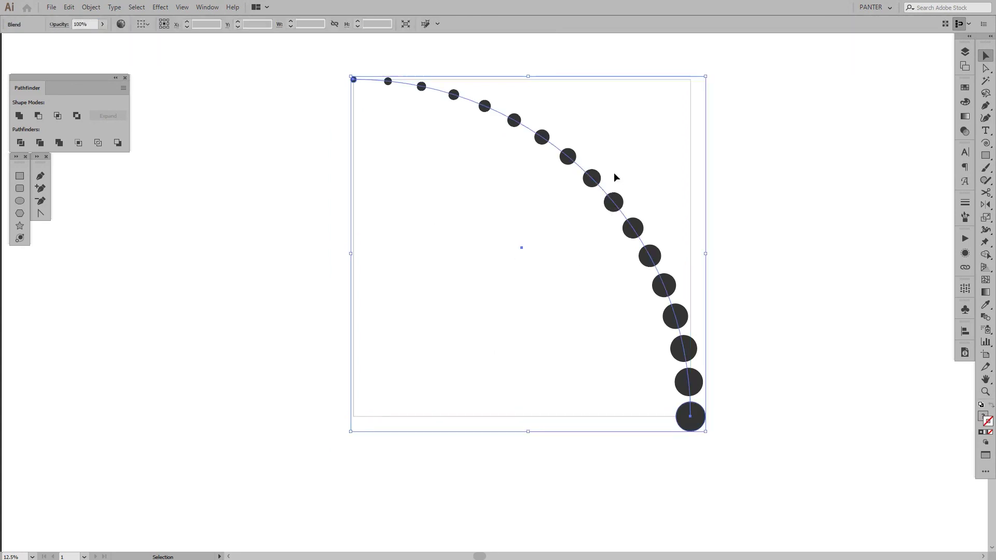
pyautogui.press('space')
pyautogui.moveTo(616, 183); pyautogui.dragTo(627, 178)
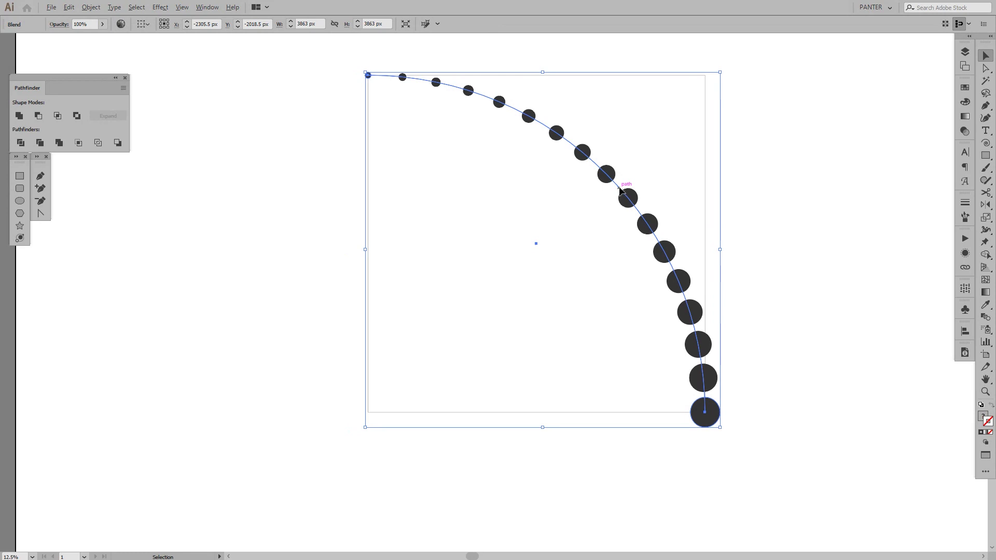
pyautogui.moveTo(620, 191); pyautogui.dragTo(357, 328)
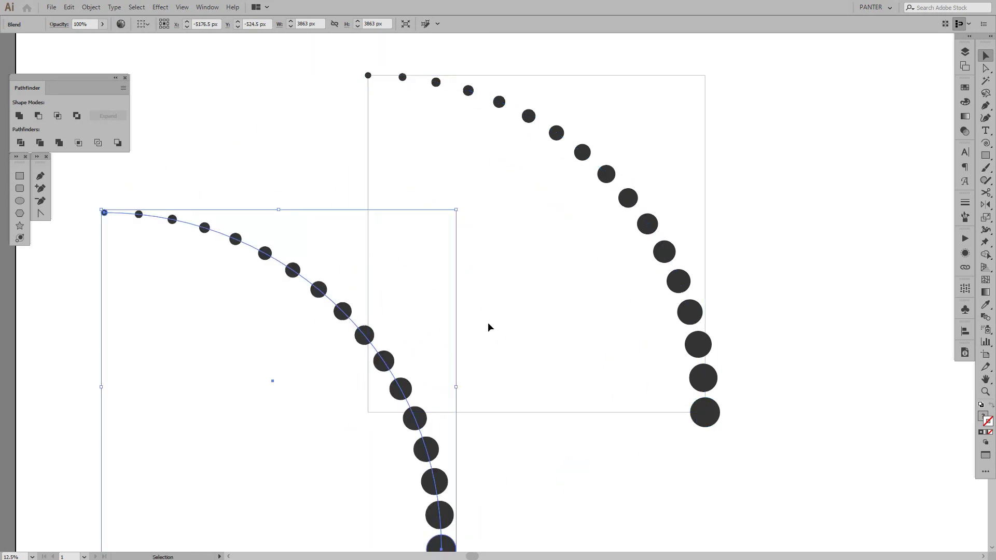
# Step: Fit the artboard in view and reposition both dotted arcs together
pyautogui.moveTo(267, 364); pyautogui.dragTo(674, 213)
pyautogui.hotkey('ctrl', '0')
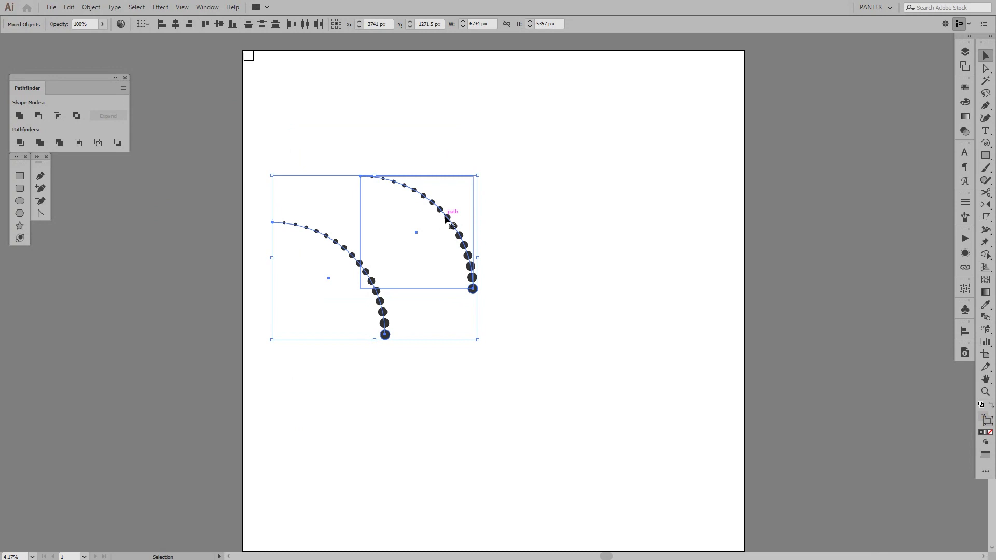
pyautogui.moveTo(446, 219); pyautogui.dragTo(548, 238)
pyautogui.scroll(3, 540, 269)
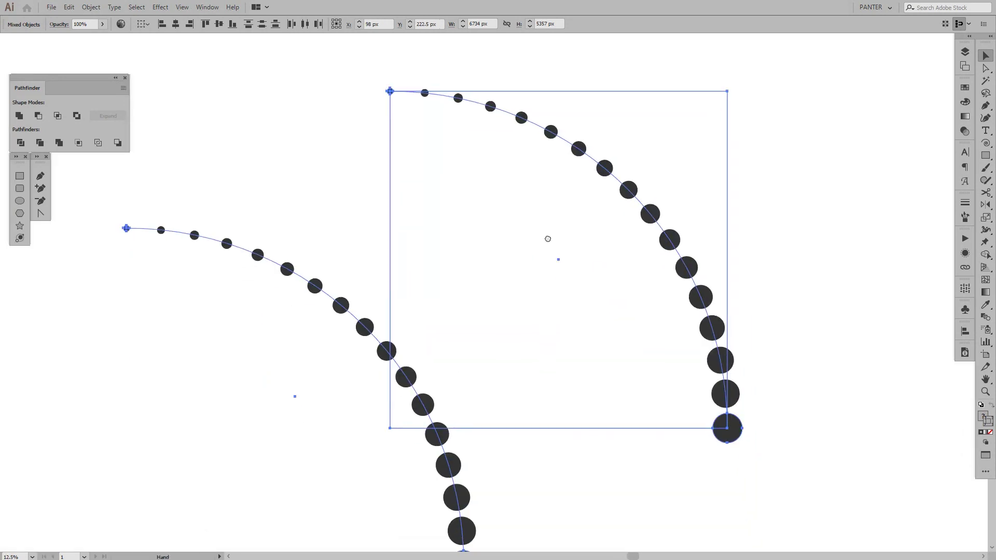
pyautogui.click(490, 267)
# Step: Rotate the copied dot arc to face the original and move it down-left, opposite it
pyautogui.click(301, 276)
pyautogui.moveTo(345, 273); pyautogui.dragTo(390, 193)
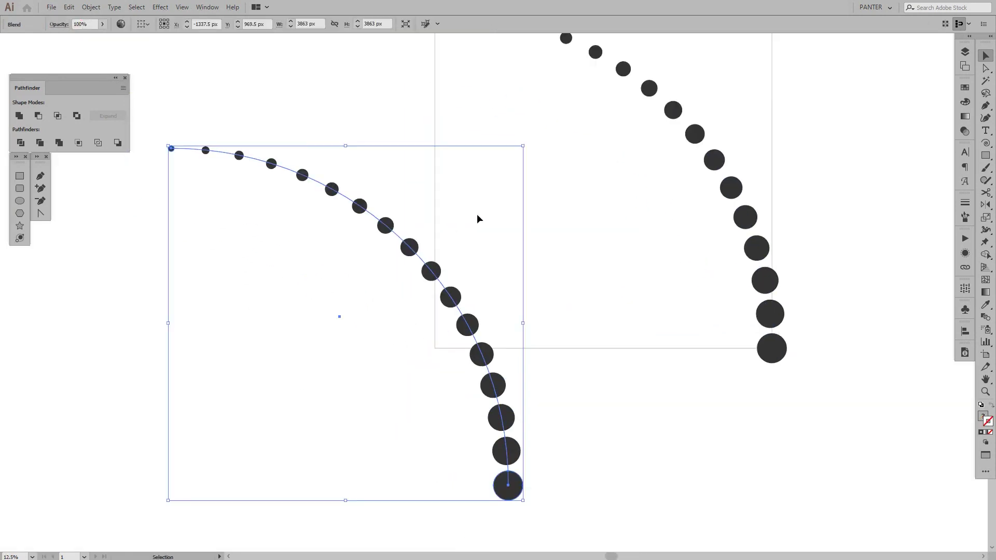
pyautogui.moveTo(526, 143); pyautogui.dragTo(282, 472)
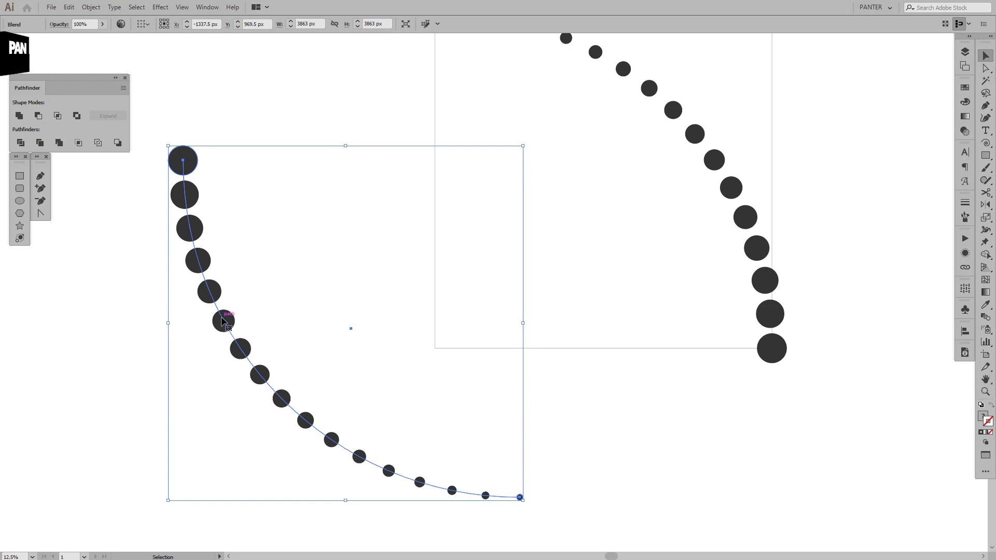
pyautogui.moveTo(436, 349); pyautogui.dragTo(481, 294)
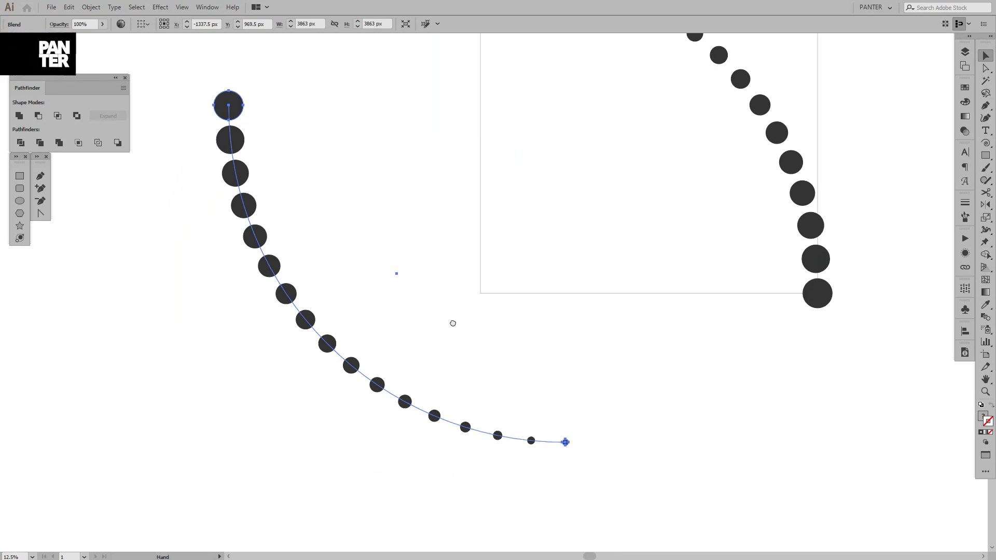
pyautogui.moveTo(231, 146); pyautogui.dragTo(143, 337)
# Step: Rotate a copy of both dot arcs 180° to close them into a full ring
pyautogui.scroll(-1, 382, 340)
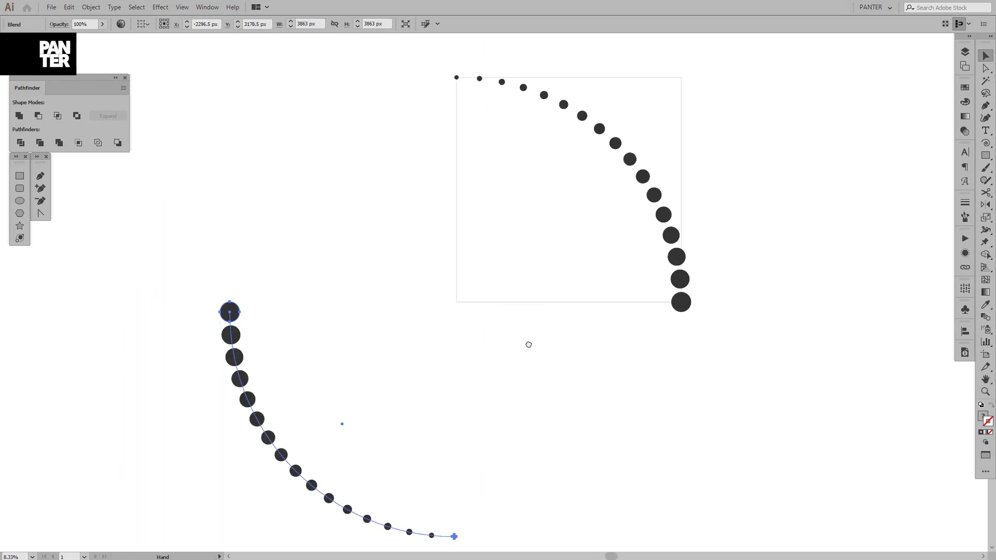
pyautogui.moveTo(528, 344); pyautogui.dragTo(416, 246)
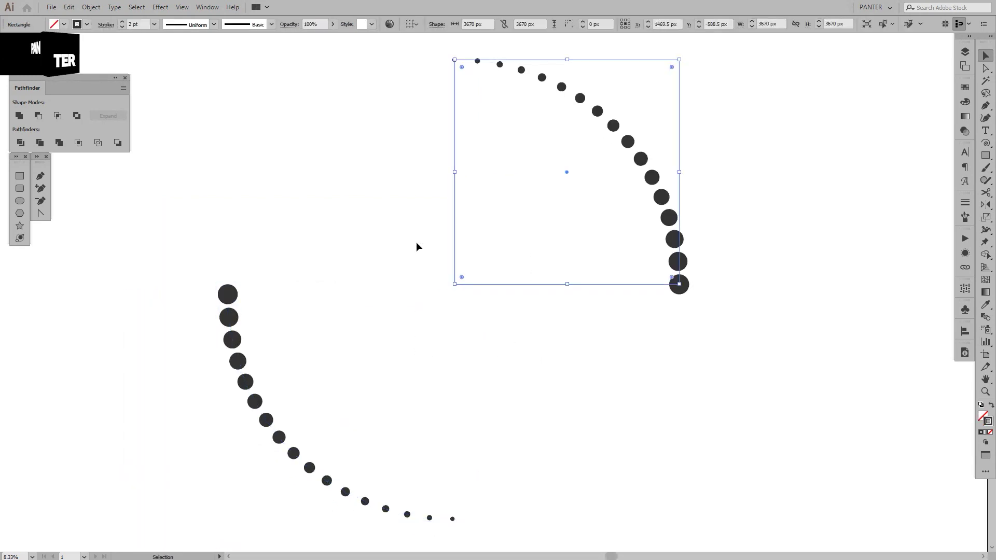
pyautogui.click(509, 334)
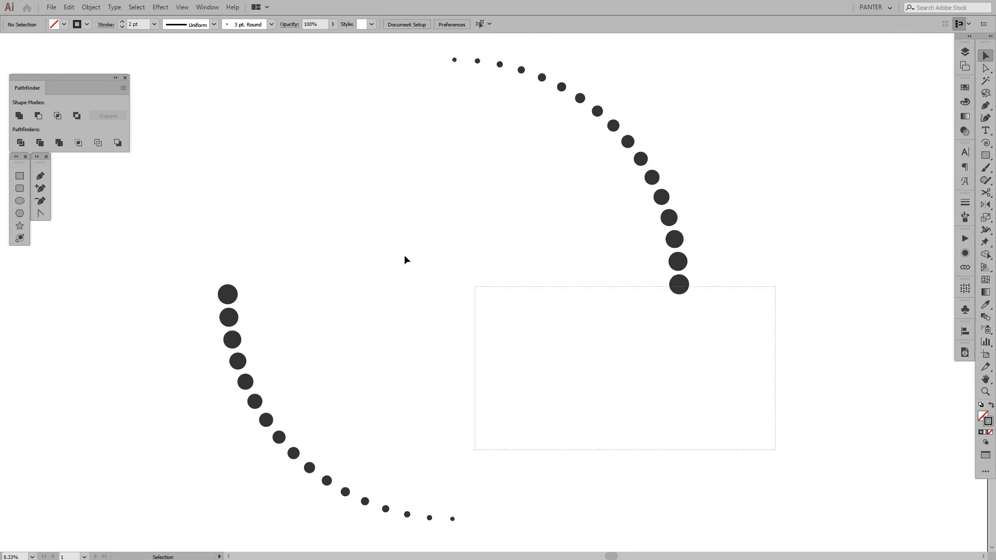
pyautogui.moveTo(652, 284); pyautogui.dragTo(205, 196)
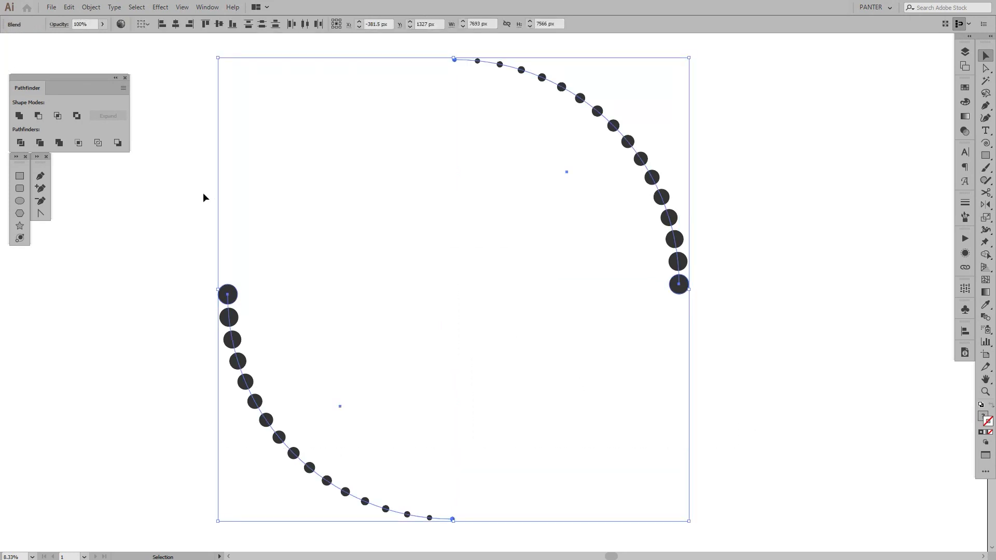
pyautogui.press('a')
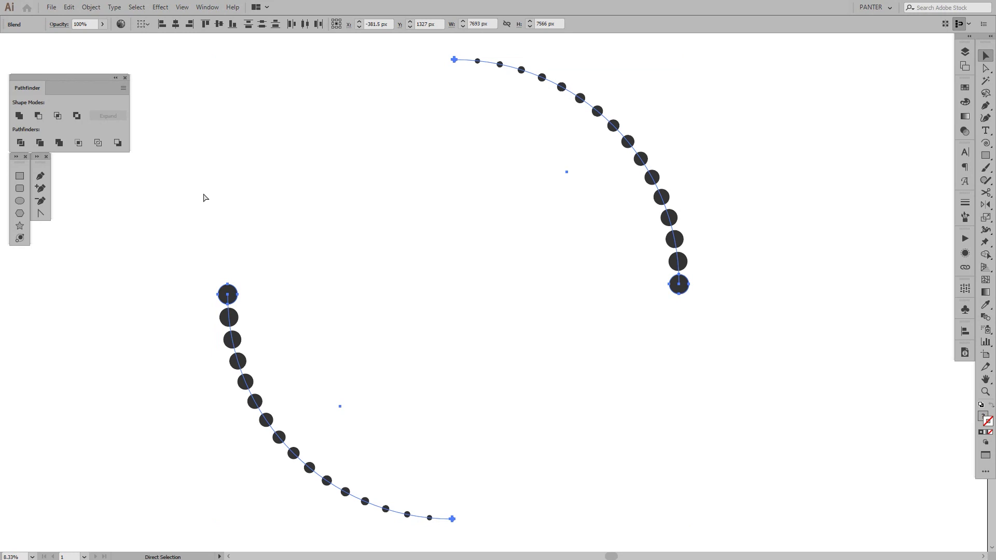
pyautogui.press('v')
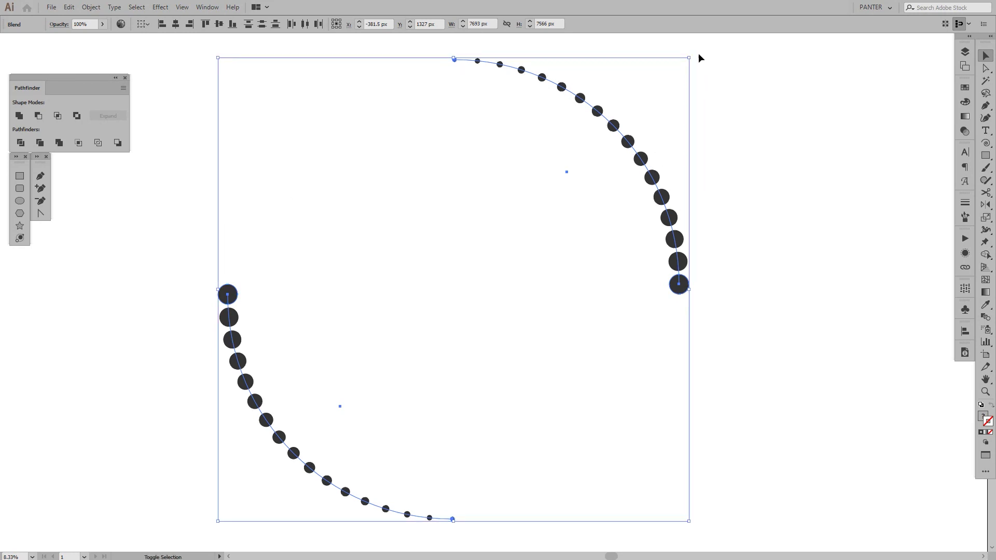
pyautogui.moveTo(693, 52); pyautogui.dragTo(760, 432)
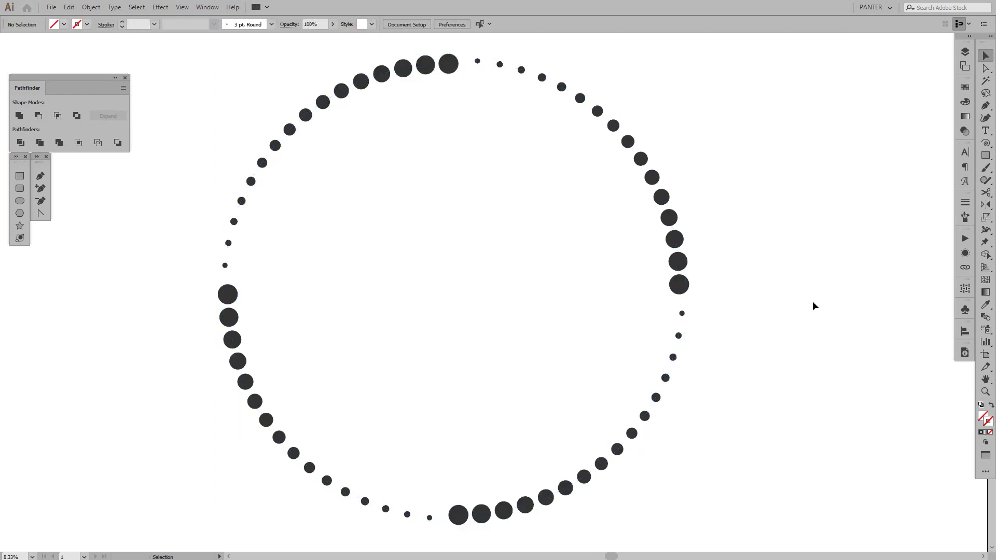
# Step: Scale the grouped dot ring down to 1065 × 1065 px
pyautogui.moveTo(770, 512); pyautogui.dragTo(161, 82)
pyautogui.hotkey('ctrl', '-')
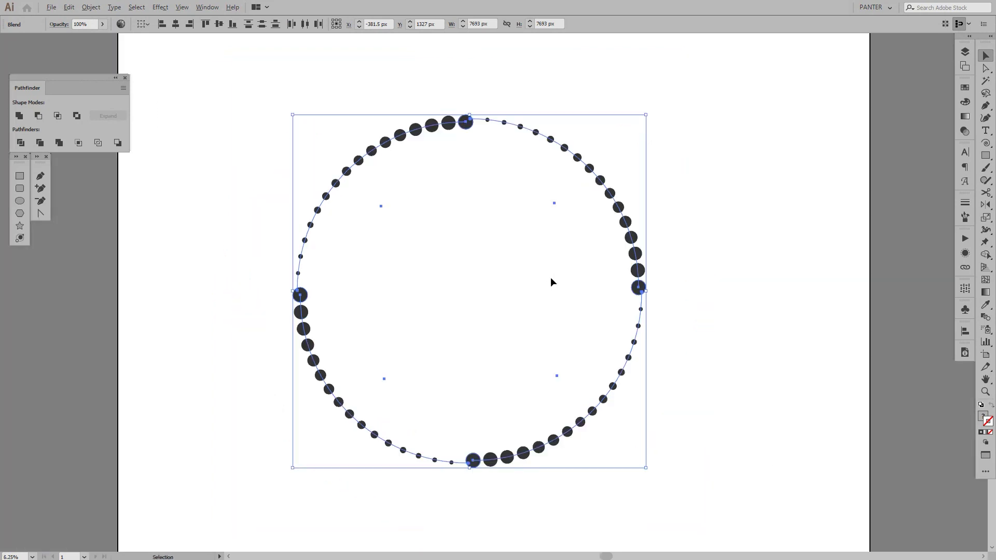
pyautogui.moveTo(645, 114); pyautogui.dragTo(586, 271)
pyautogui.scroll(4, 476, 288)
pyautogui.scroll(1, 477, 285)
pyautogui.scroll(1, 543, 266)
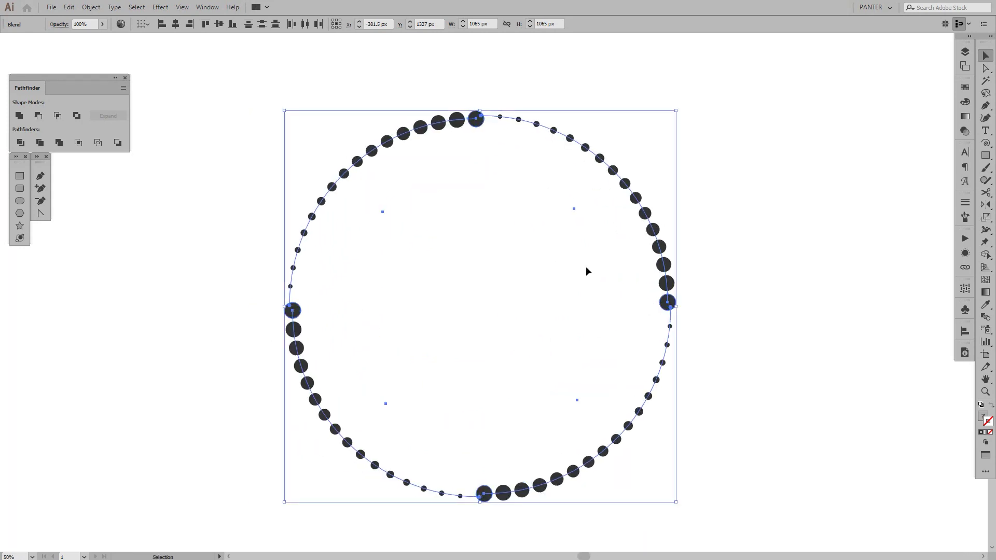
pyautogui.press('a')
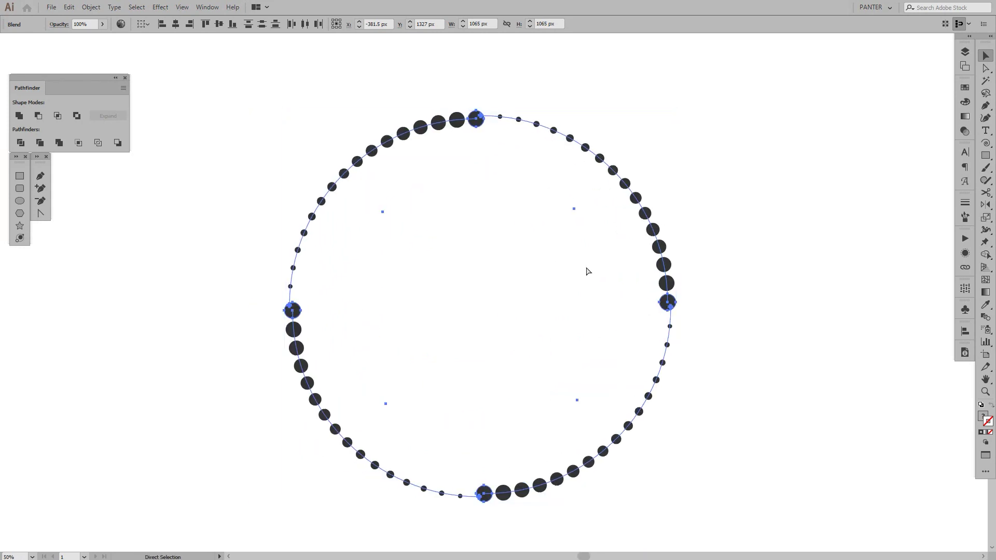
pyautogui.press('v')
pyautogui.moveTo(587, 271); pyautogui.dragTo(593, 257)
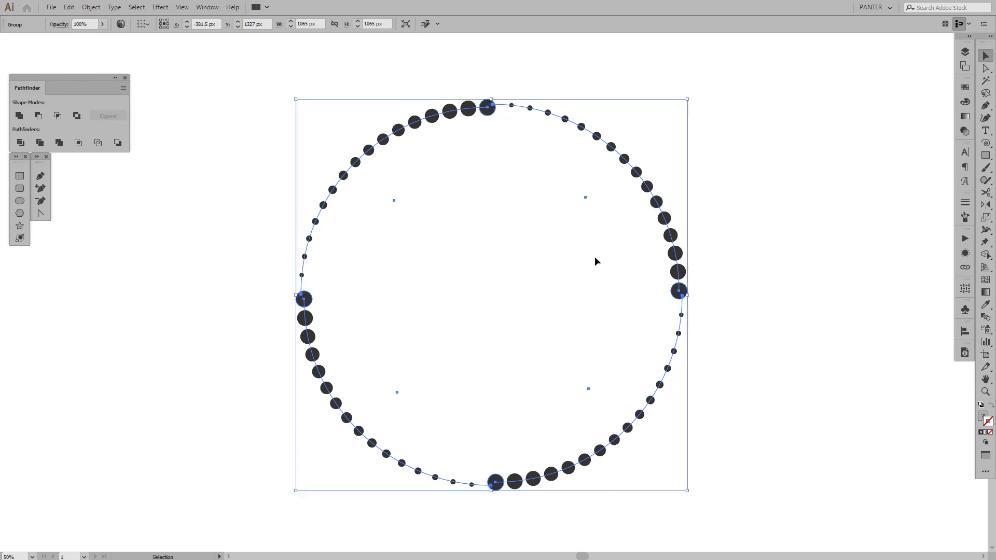
# Step: Add a Transform effect to the dot ring with live preview enabled
pyautogui.click(159, 10)
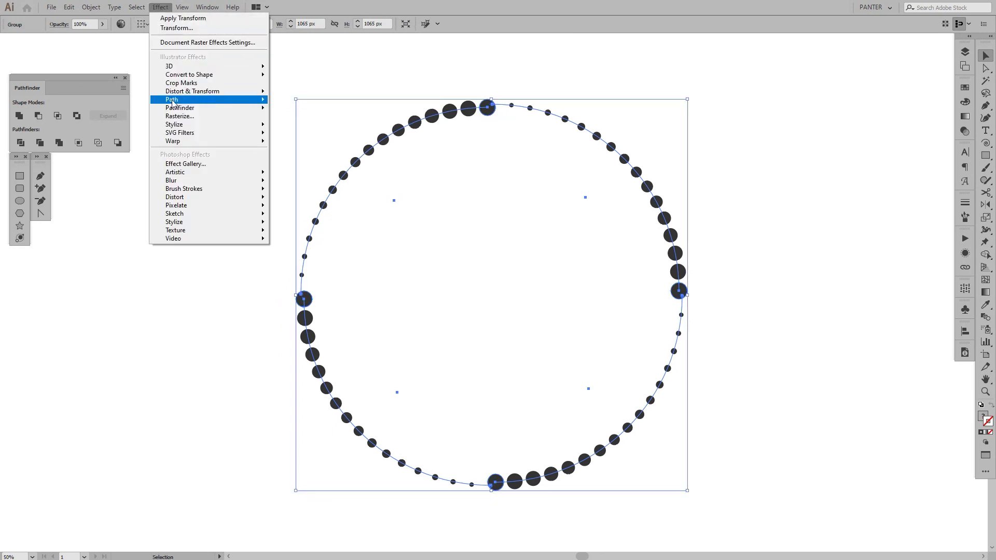
pyautogui.moveTo(213, 95)
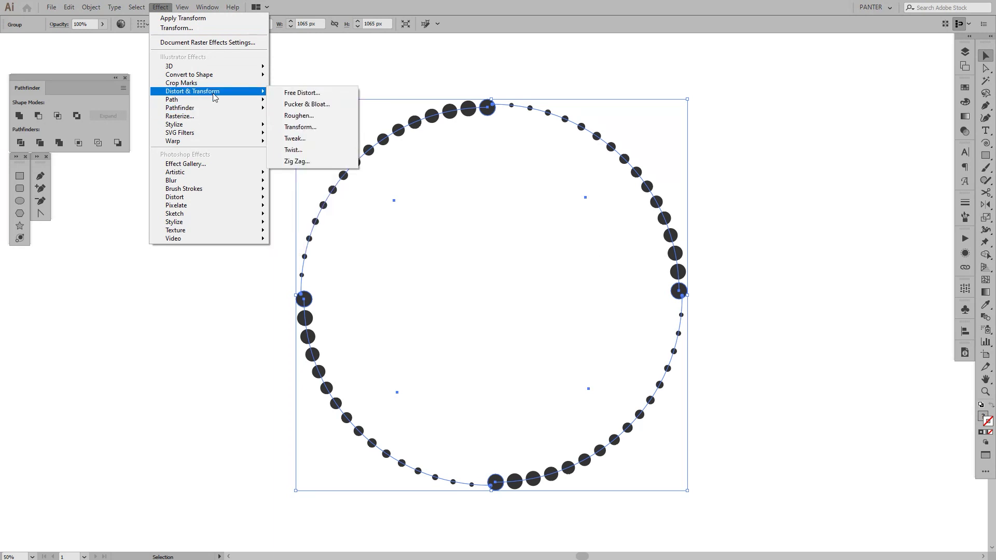
pyautogui.click(315, 126)
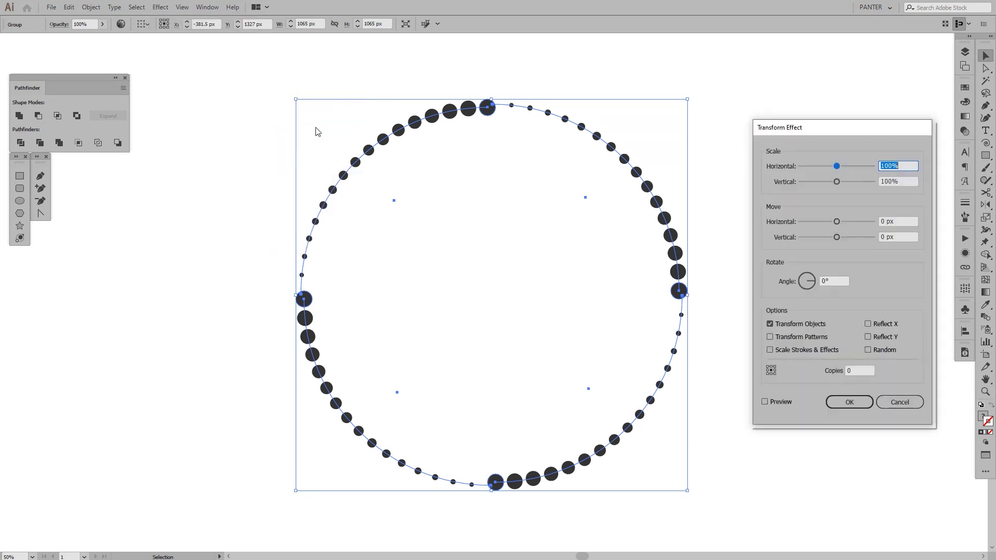
pyautogui.click(782, 403)
pyautogui.scroll(5, 861, 370)
pyautogui.scroll(5, 861, 370)
# Step: Set the Transform effect to 29 copies, each scaled to 91% horizontally and vertically
pyautogui.click(899, 167)
pyautogui.scroll(-8, 899, 167)
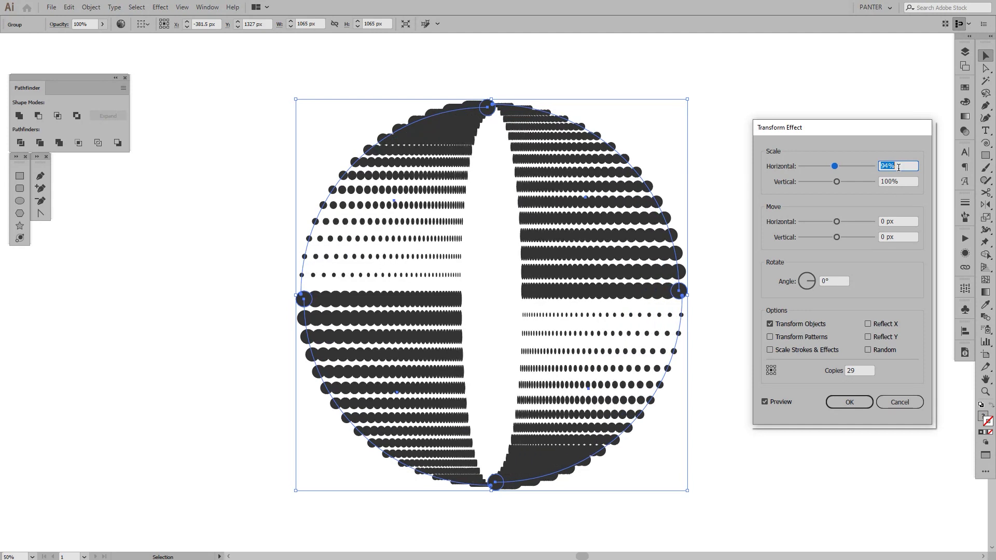
pyautogui.scroll(-2, 899, 167)
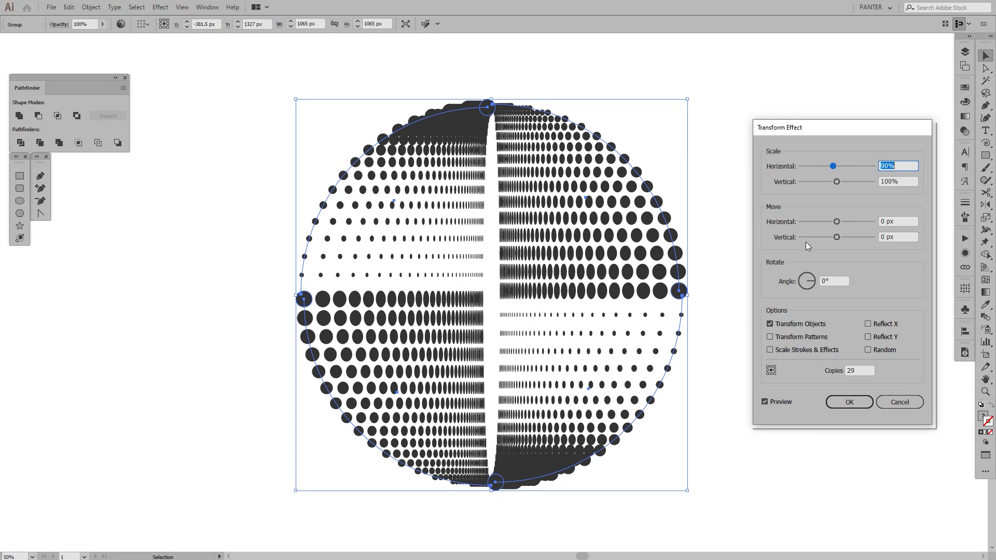
pyautogui.scroll(1, 907, 162)
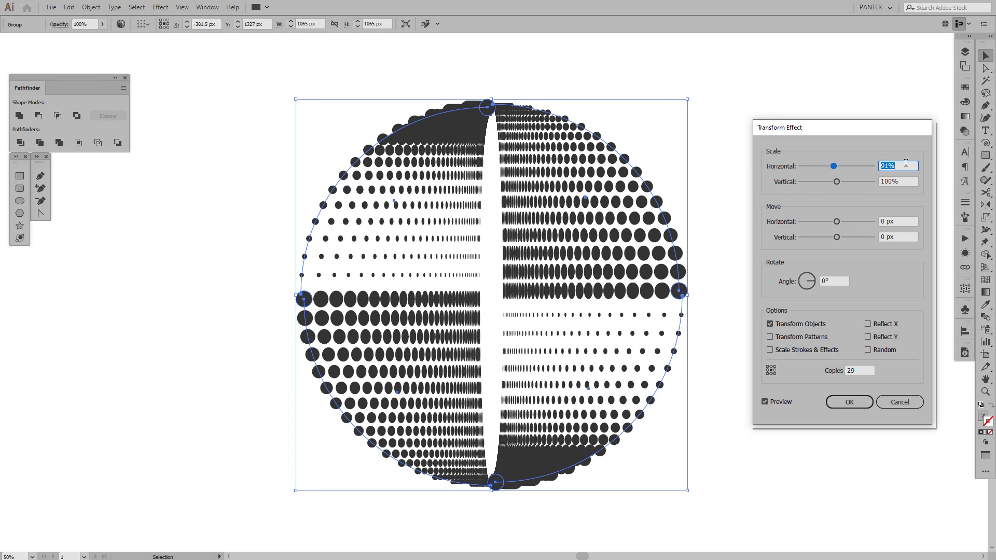
pyautogui.scroll(-1, 897, 180)
pyautogui.scroll(-8, 896, 180)
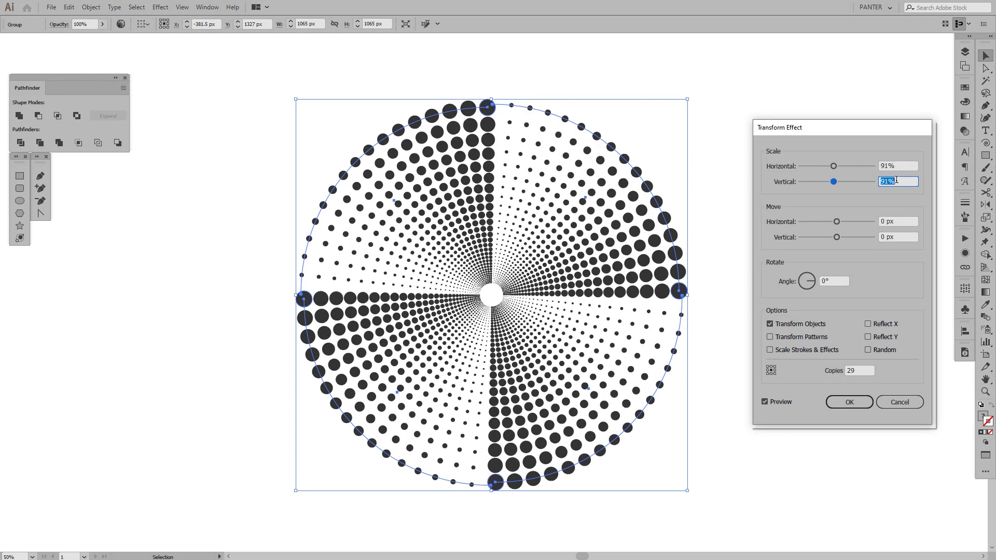
# Step: Rotate each copy by a small negative angle and apply the effect
pyautogui.click(833, 280)
pyautogui.scroll(-6, 833, 281)
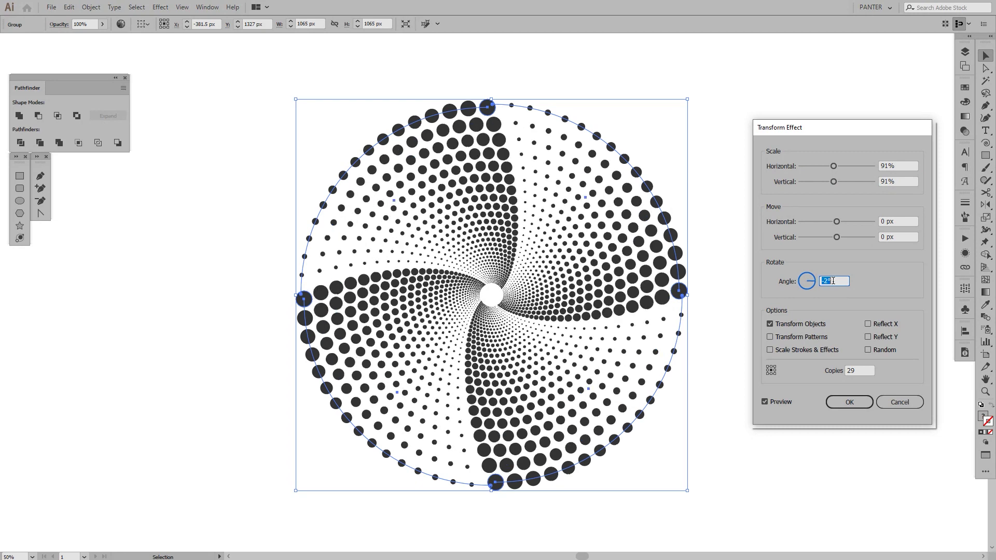
pyautogui.scroll(-3, 833, 280)
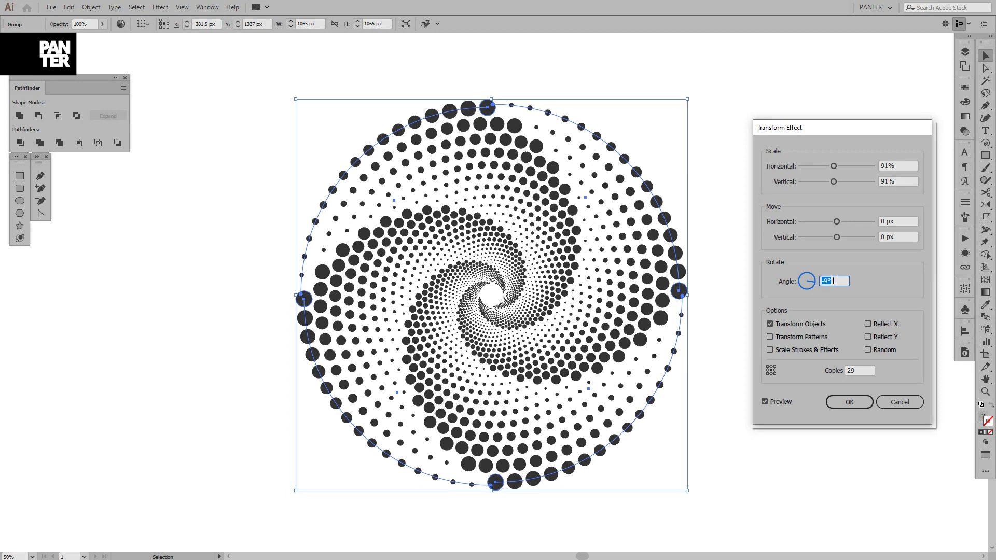
pyautogui.click(850, 404)
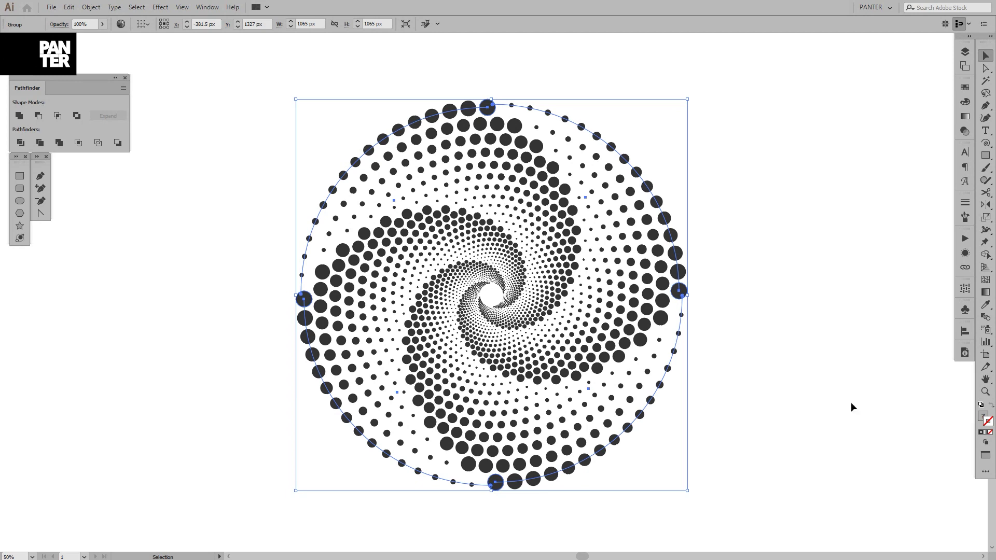
pyautogui.click(771, 369)
pyautogui.moveTo(771, 370)
pyautogui.mouseDown()
pyautogui.moveTo(760, 363)
pyautogui.moveTo(827, 351)
pyautogui.moveTo(784, 356)
pyautogui.mouseUp()
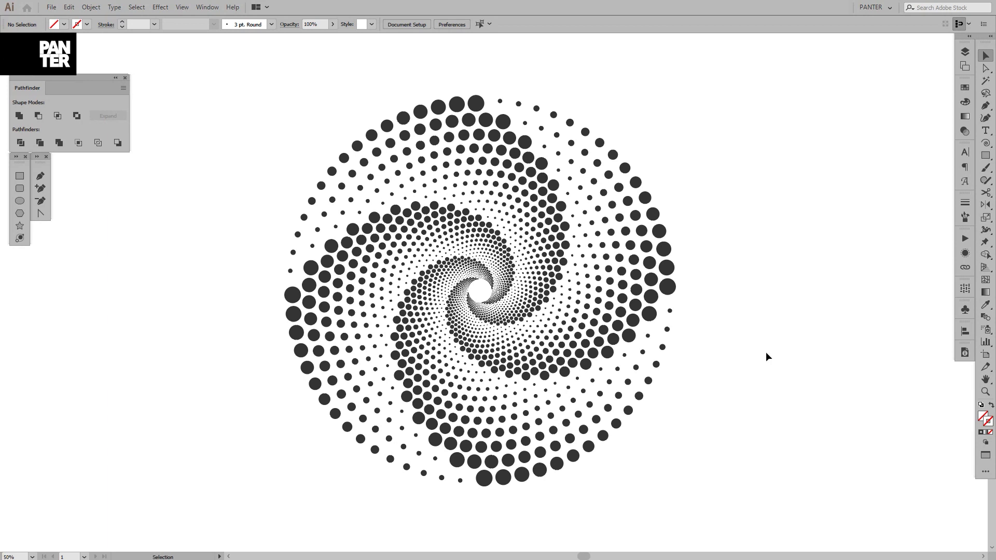